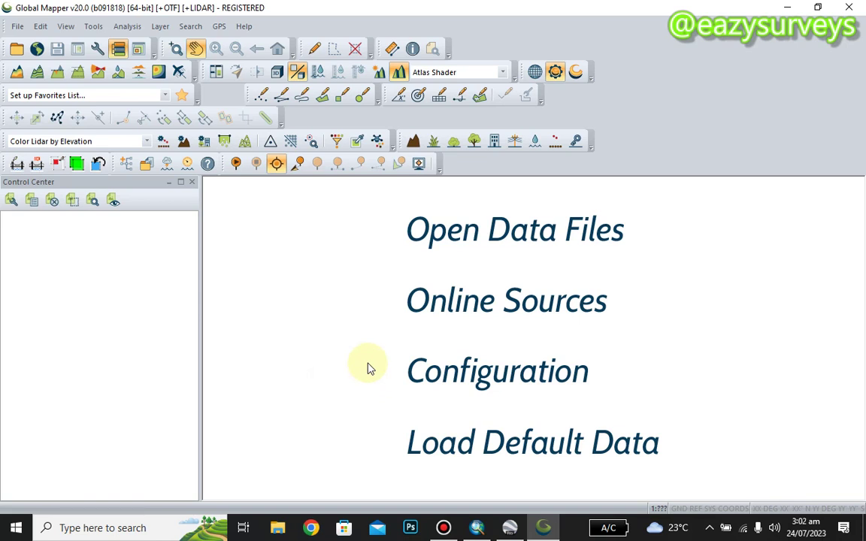
# Minimize Global Mapper and bring Google Earth Pro's western Cameroon view to the front
pyautogui.click(787, 8)
pyautogui.click(509, 527)
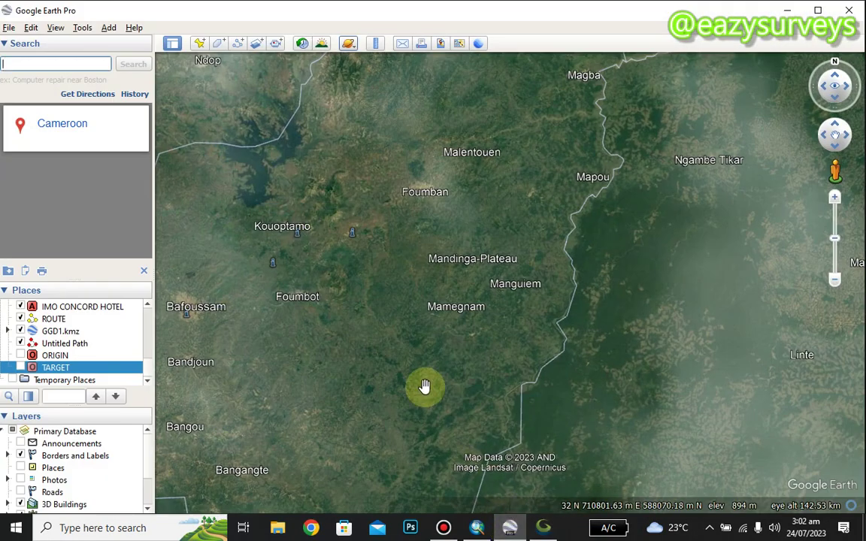
# Search Google Earth Pro for Cameroon, choosing it from the autocomplete suggestions
pyautogui.click(20, 65)
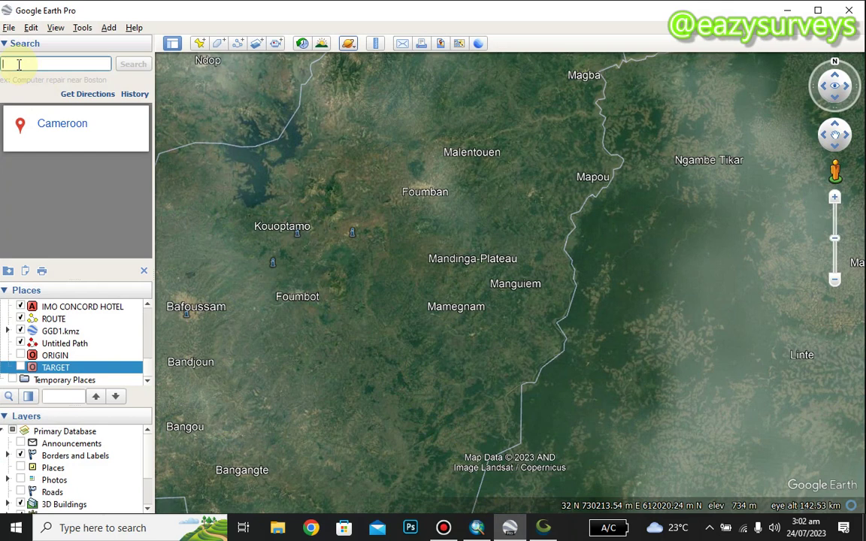
pyautogui.write('C')
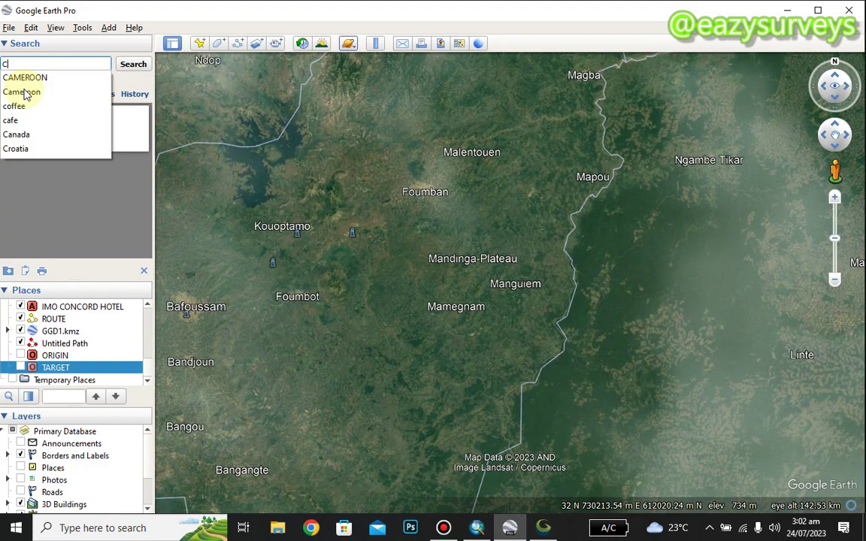
pyautogui.click(22, 92)
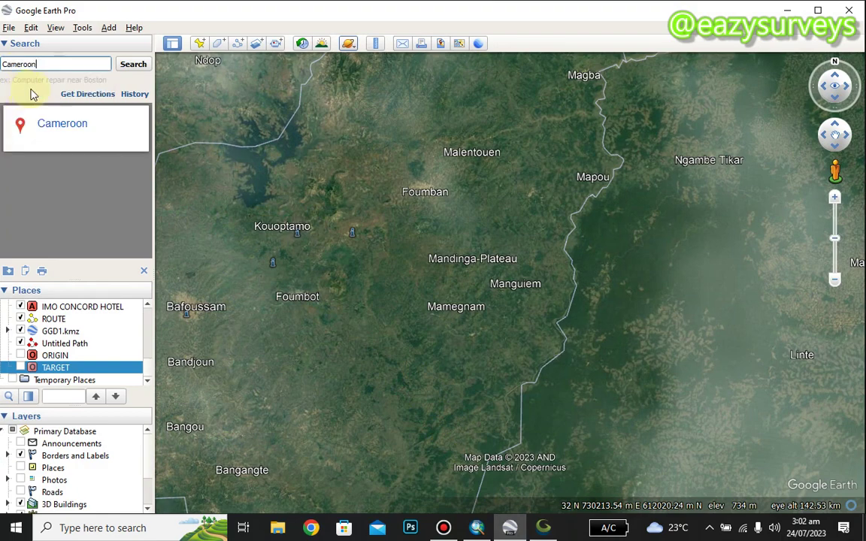
pyautogui.click(134, 65)
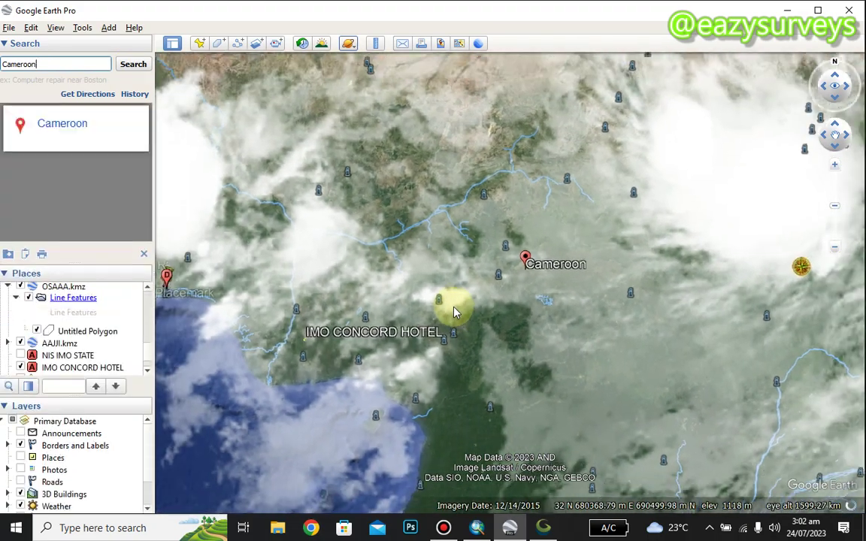
# Zoom in and pan to close-up imagery around the Cameroon placemark near Kofa
pyautogui.click(520, 290)
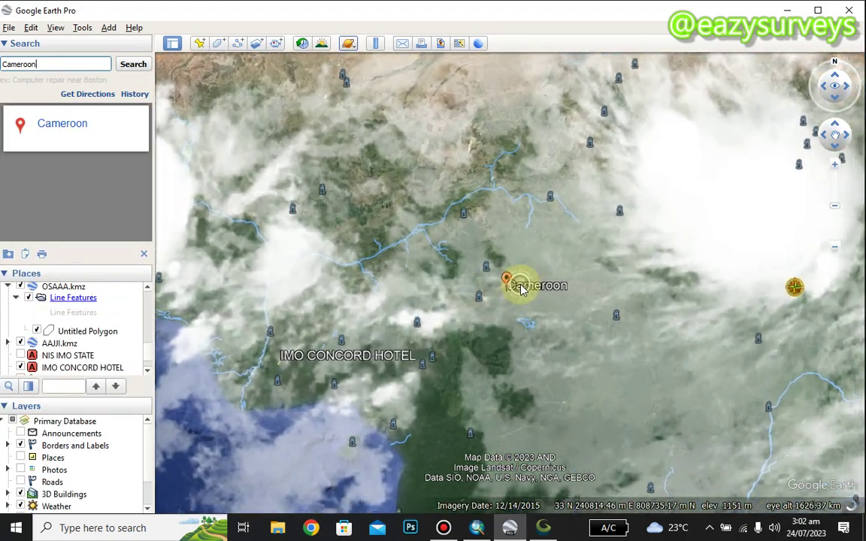
pyautogui.scroll(5, 511, 284)
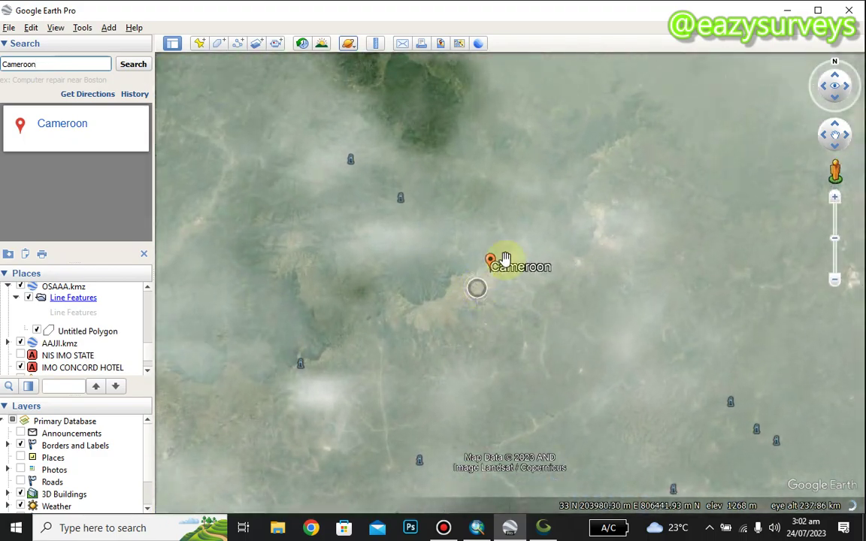
pyautogui.scroll(5, 504, 259)
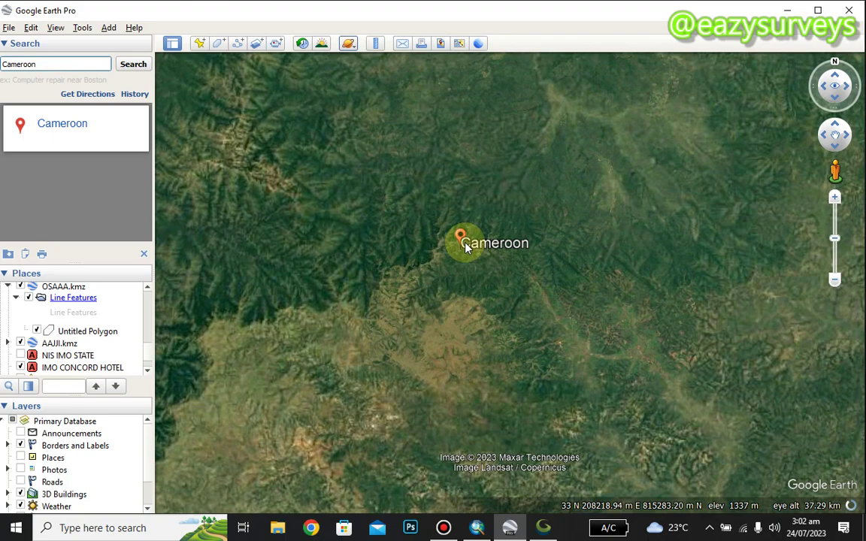
pyautogui.moveTo(453, 253); pyautogui.dragTo(466, 269)
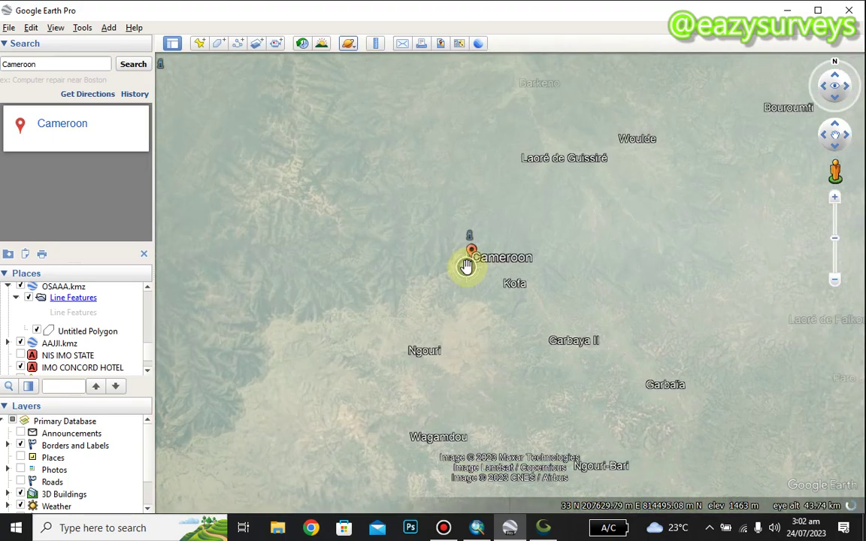
pyautogui.scroll(3, 463, 255)
pyautogui.scroll(1, 462, 253)
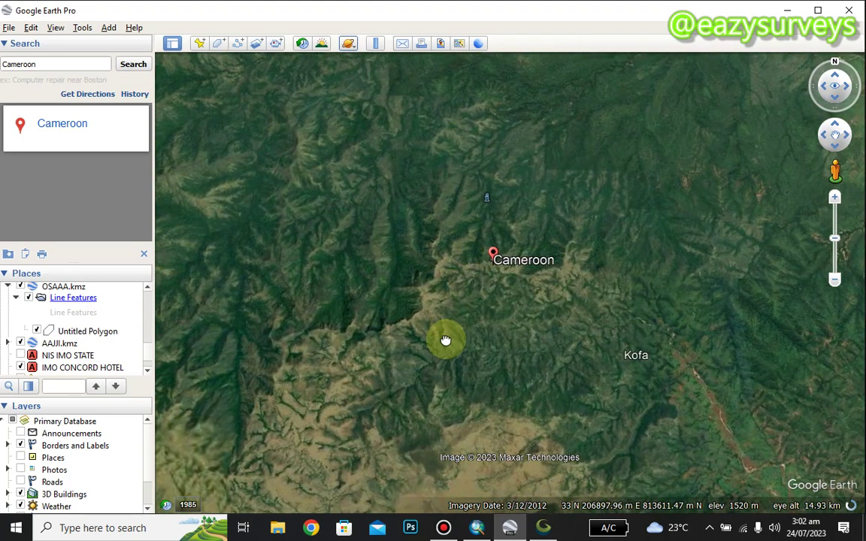
pyautogui.moveTo(444, 339); pyautogui.dragTo(458, 304)
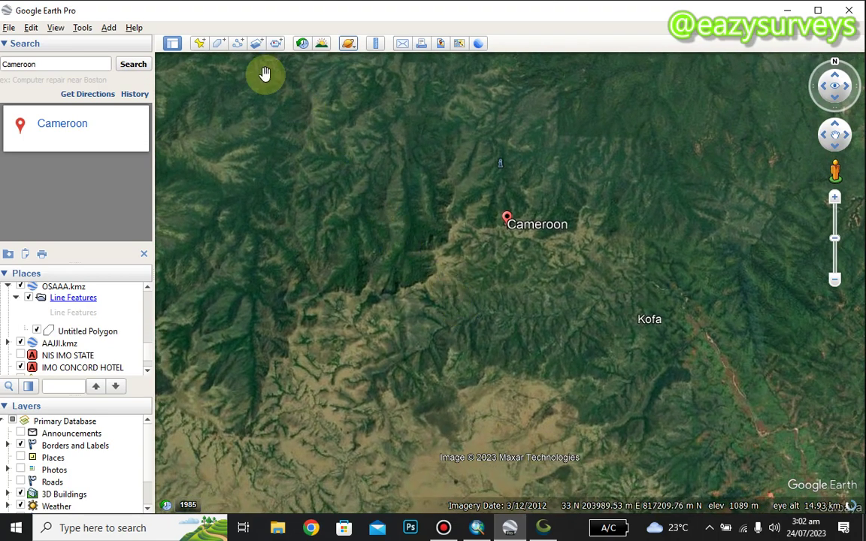
# Draw a new four-cornered polygon enclosing the Cameroon placemark
pyautogui.click(218, 45)
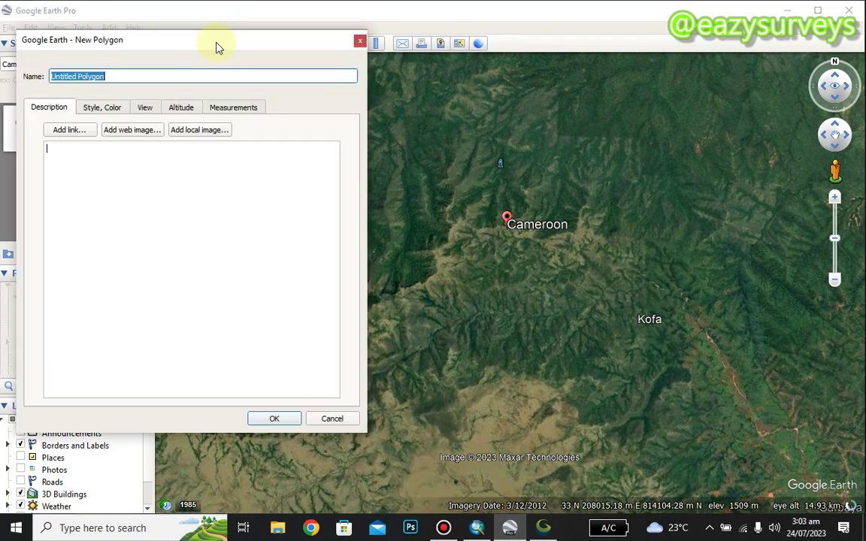
pyautogui.moveTo(92, 37); pyautogui.dragTo(31, 37)
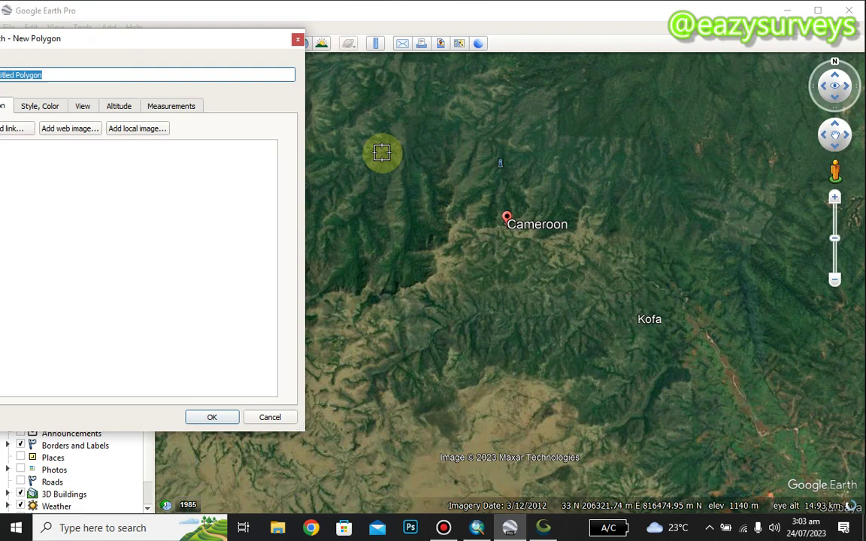
pyautogui.moveTo(83, 39); pyautogui.dragTo(0, 35)
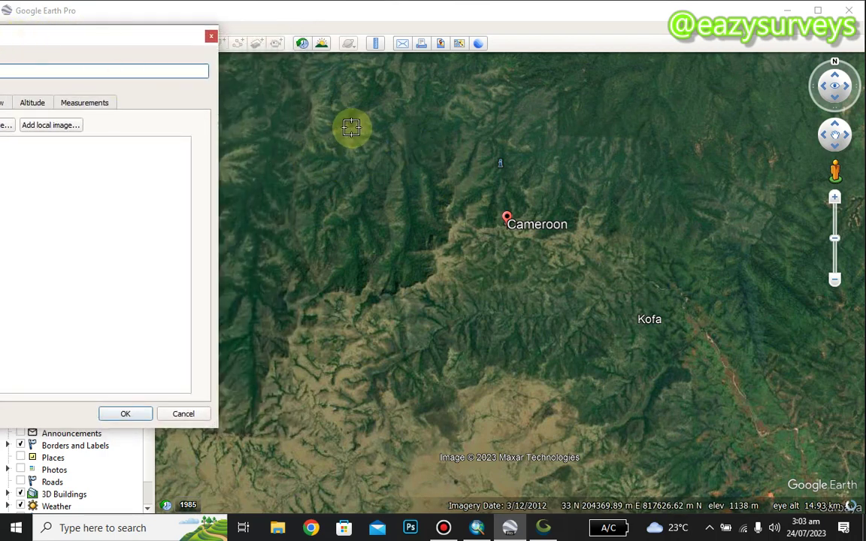
pyautogui.click(320, 145)
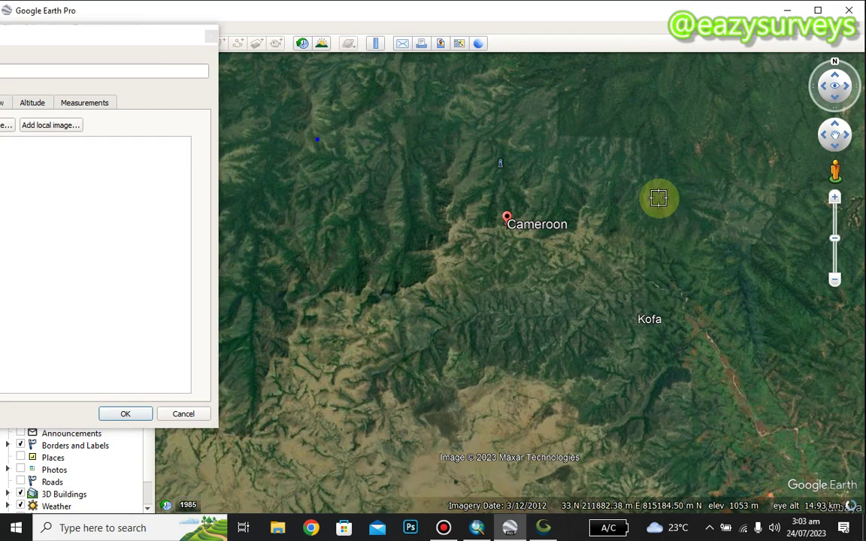
pyautogui.click(633, 123)
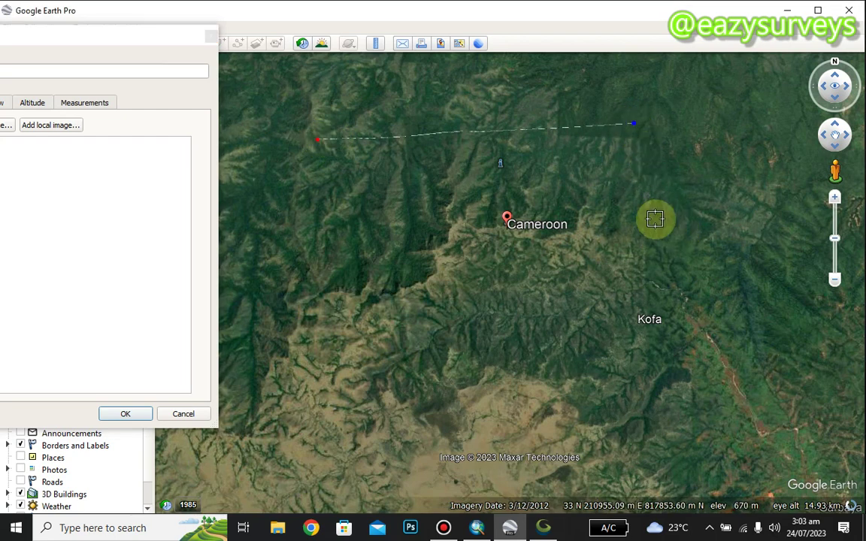
pyautogui.click(641, 403)
pyautogui.click(331, 408)
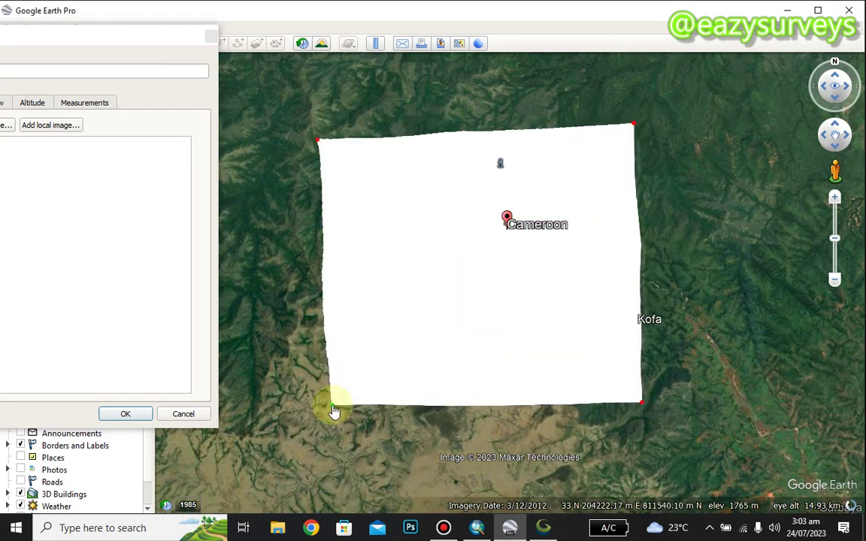
pyautogui.moveTo(333, 406); pyautogui.dragTo(322, 407)
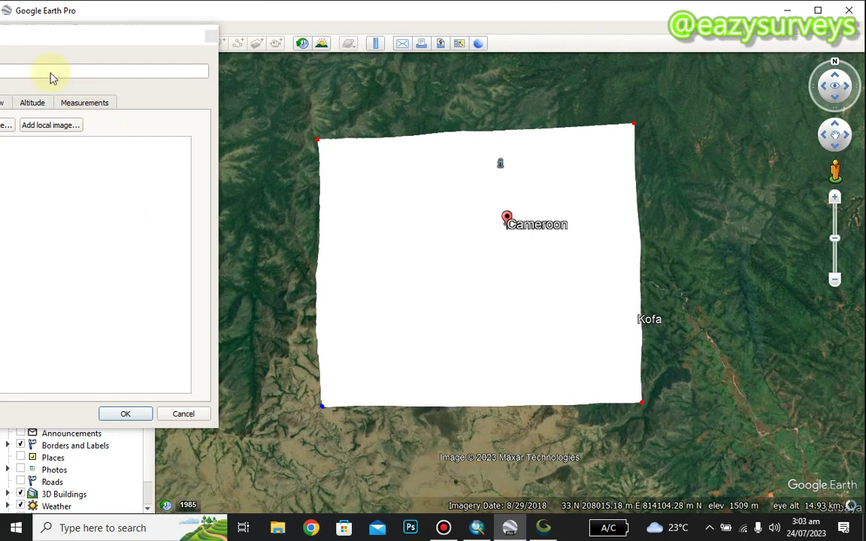
# Name the polygon STUDY REGION and add it to Places
pyautogui.click(45, 35)
pyautogui.moveTo(91, 42); pyautogui.dragTo(280, 40)
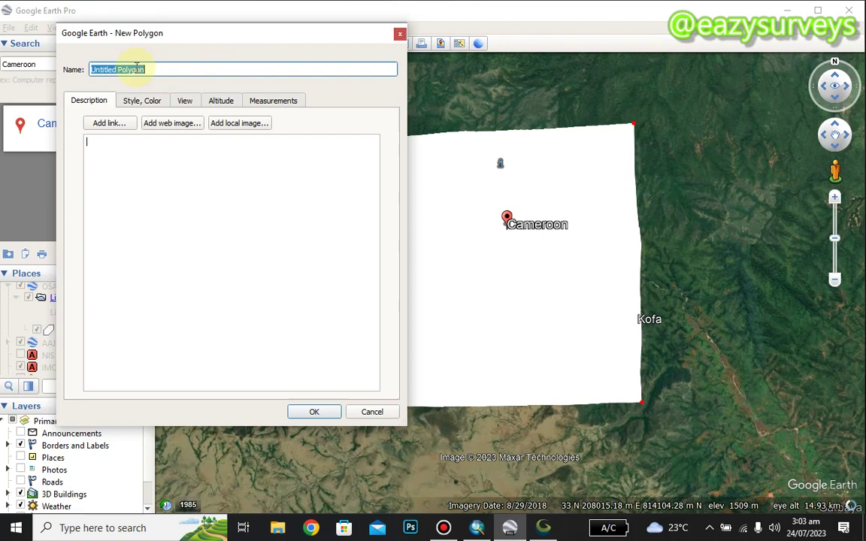
pyautogui.click(581, 295)
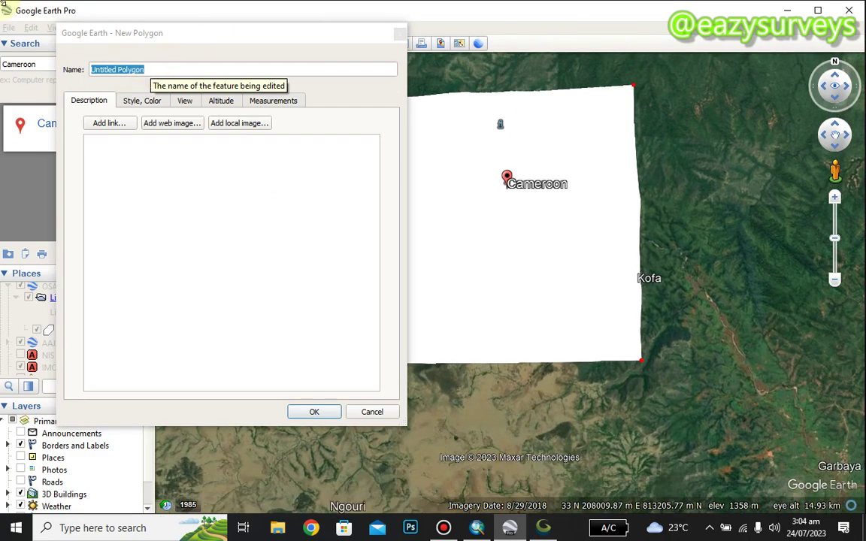
pyautogui.click(74, 62)
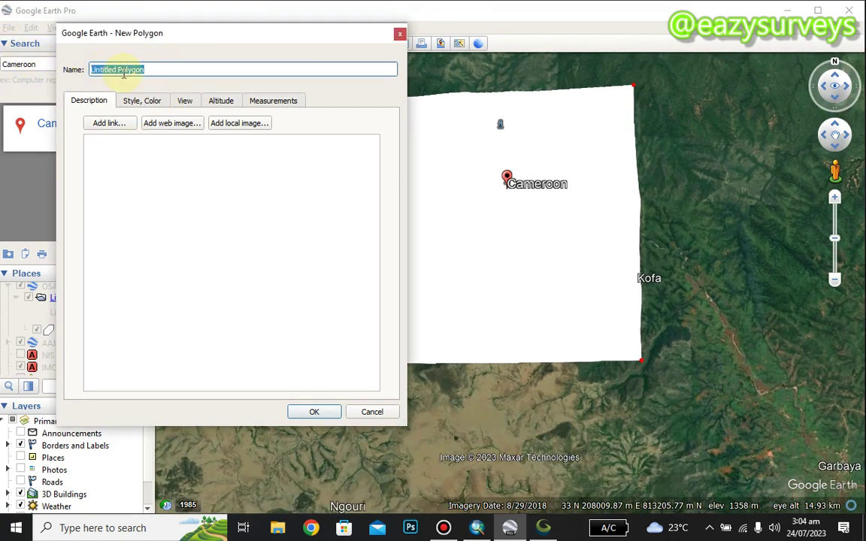
pyautogui.write('STUDY REGION')
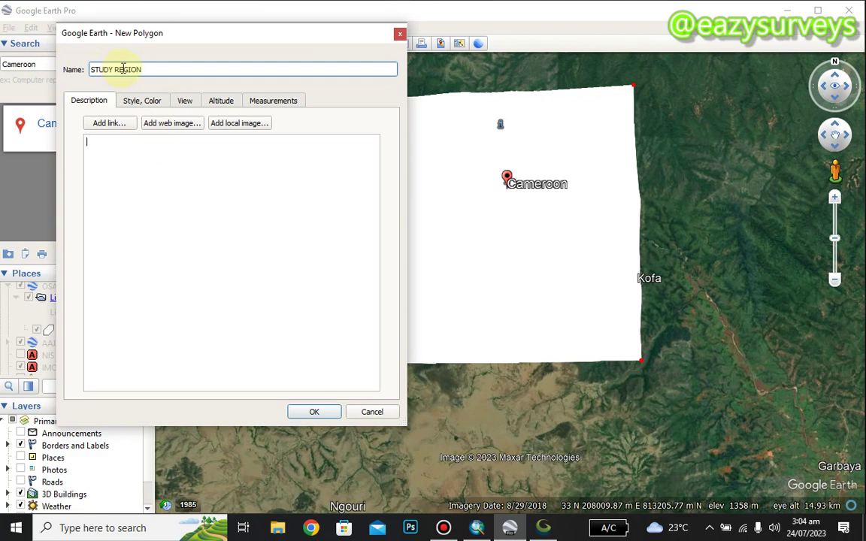
pyautogui.click(315, 410)
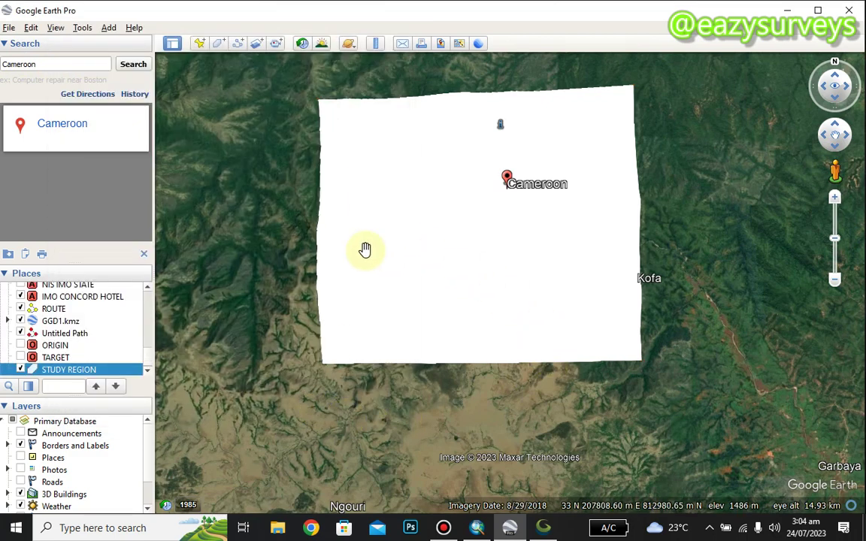
# Save STUDY REGION as a KML file on the Desktop, then close Google Earth Pro
pyautogui.rightClick(56, 374)
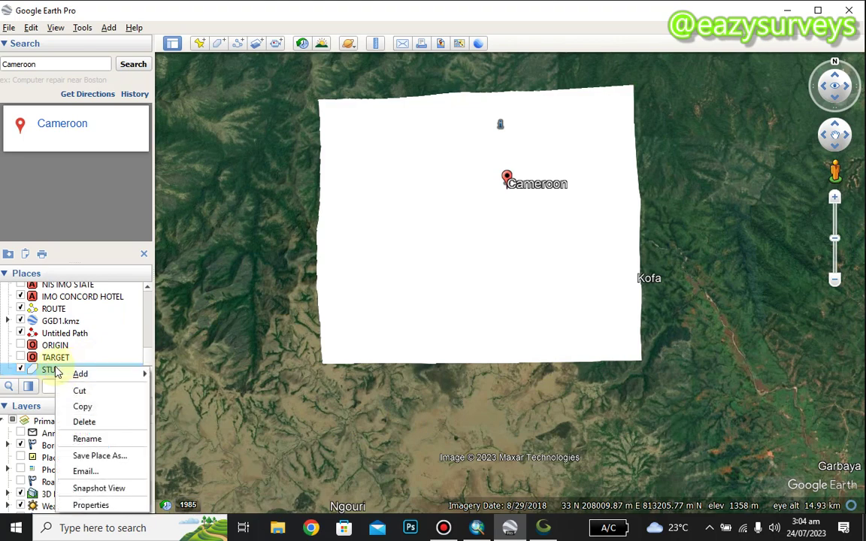
pyautogui.click(95, 456)
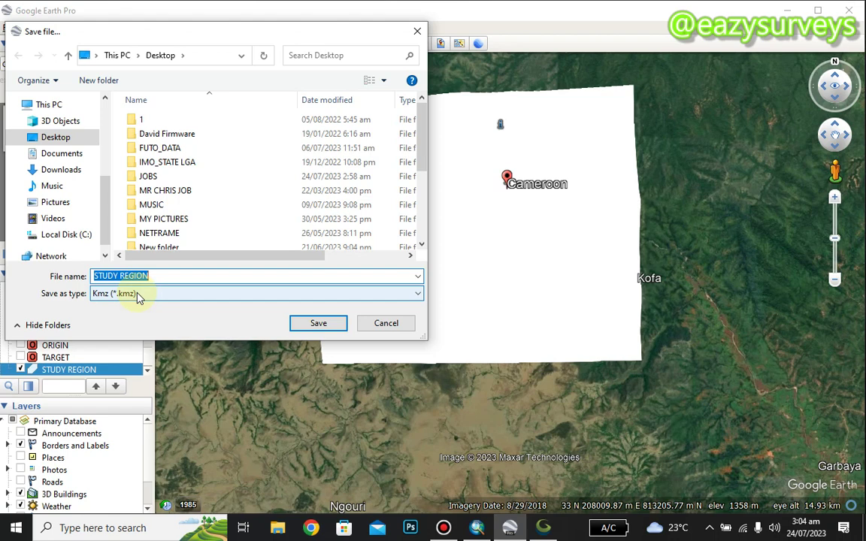
pyautogui.click(137, 296)
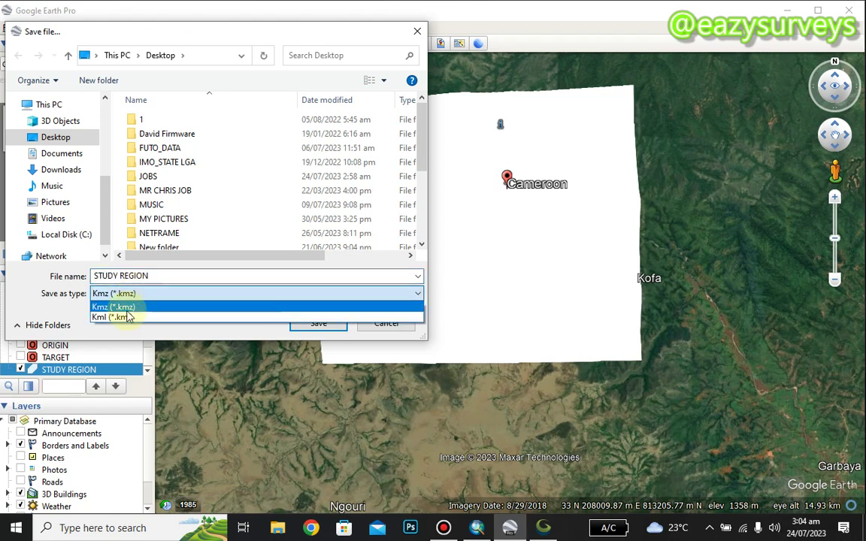
pyautogui.click(127, 322)
pyautogui.scroll(-1, 135, 295)
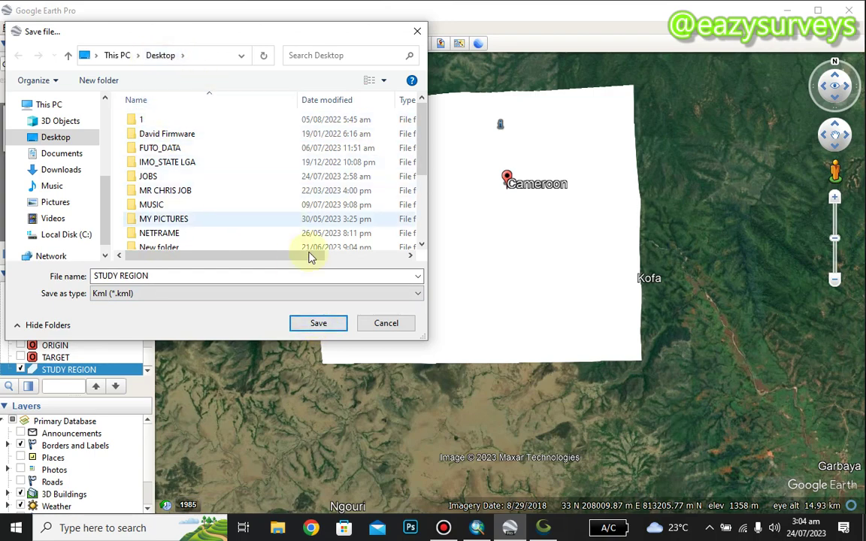
pyautogui.click(322, 322)
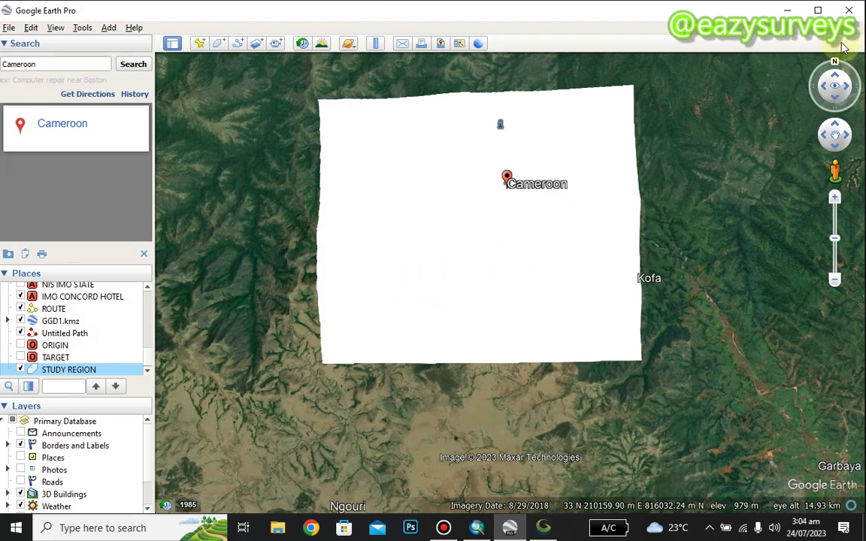
pyautogui.click(851, 11)
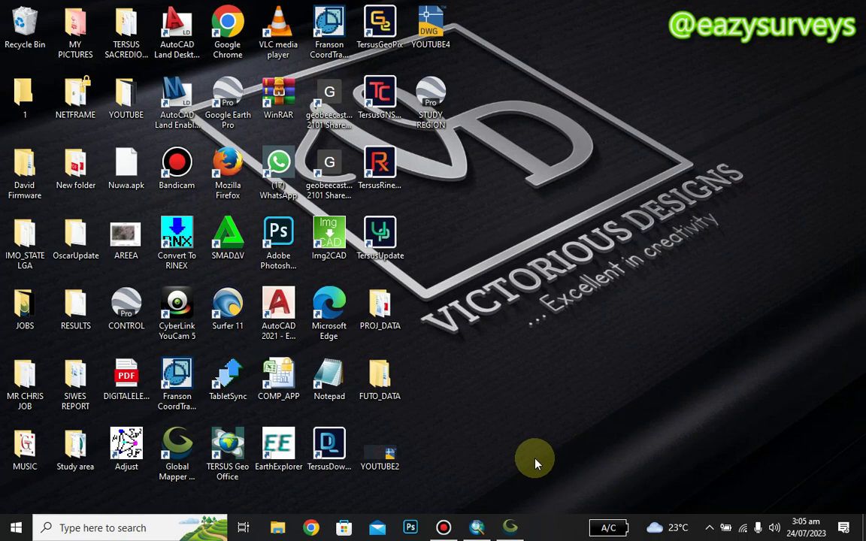
# Restore Global Mapper and open the STUDY REGION KML file from the Desktop
pyautogui.click(510, 526)
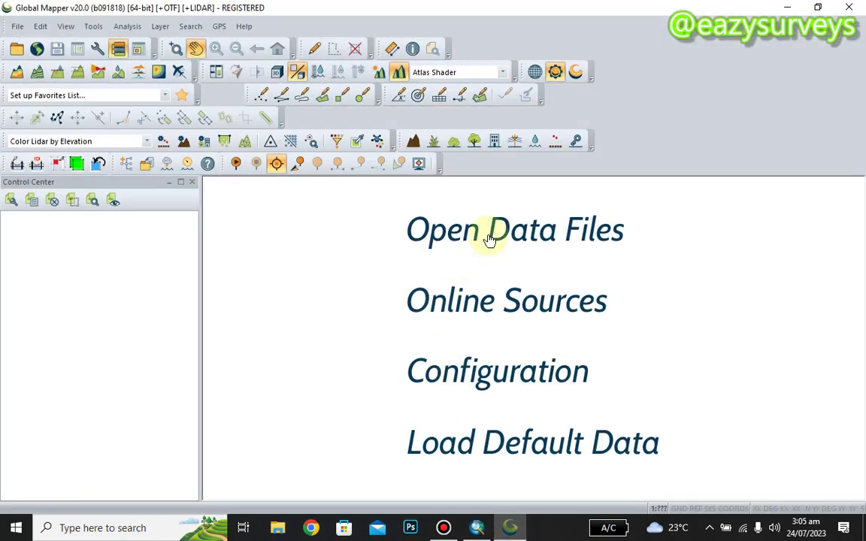
pyautogui.click(538, 237)
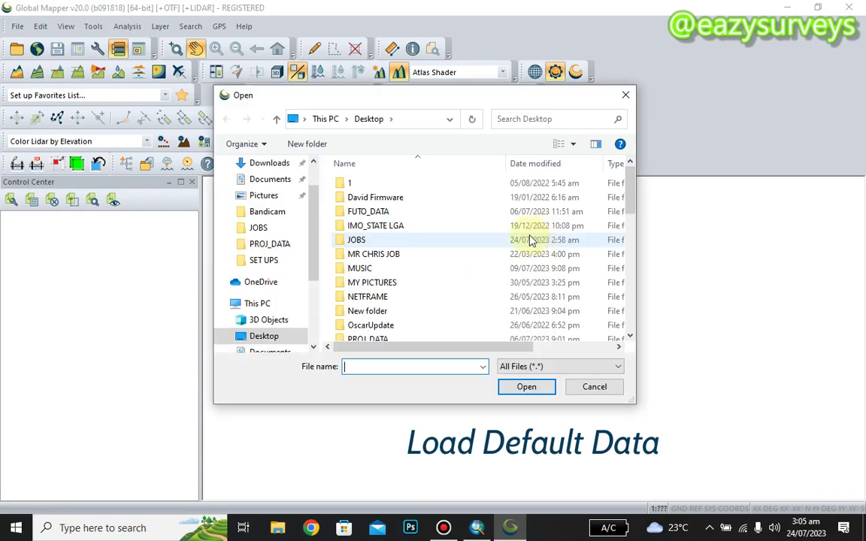
pyautogui.scroll(-3, 368, 240)
pyautogui.scroll(-2, 368, 244)
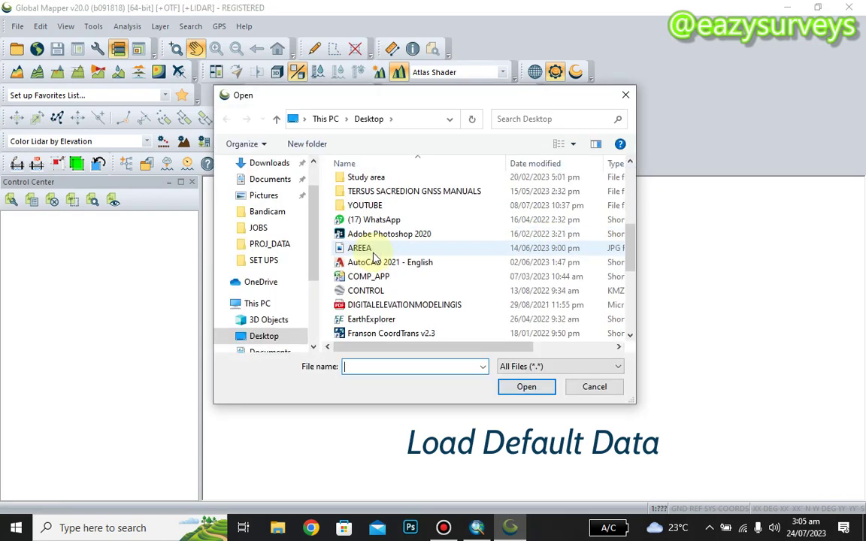
pyautogui.scroll(-5, 371, 284)
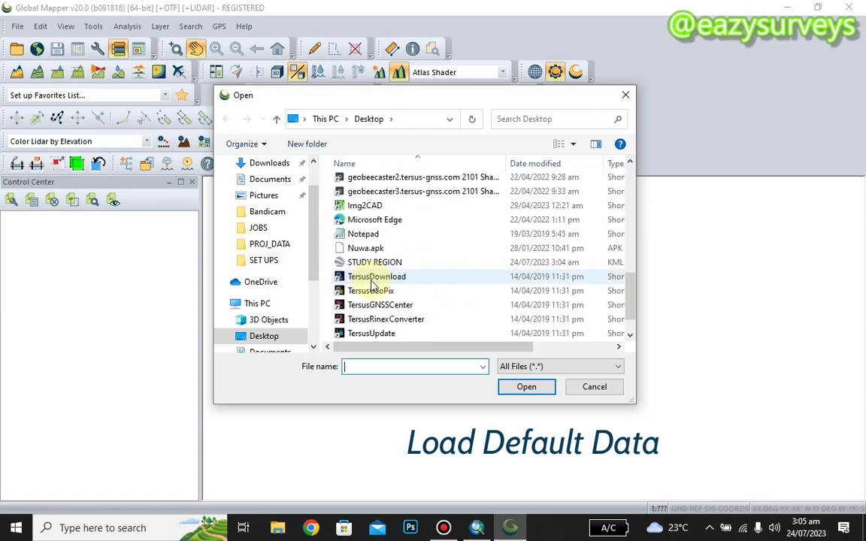
pyautogui.click(387, 261)
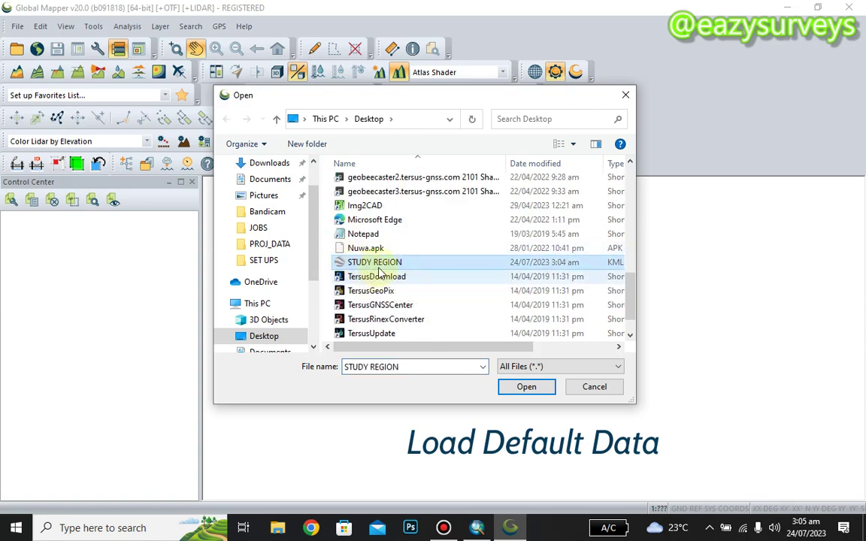
pyautogui.click(526, 387)
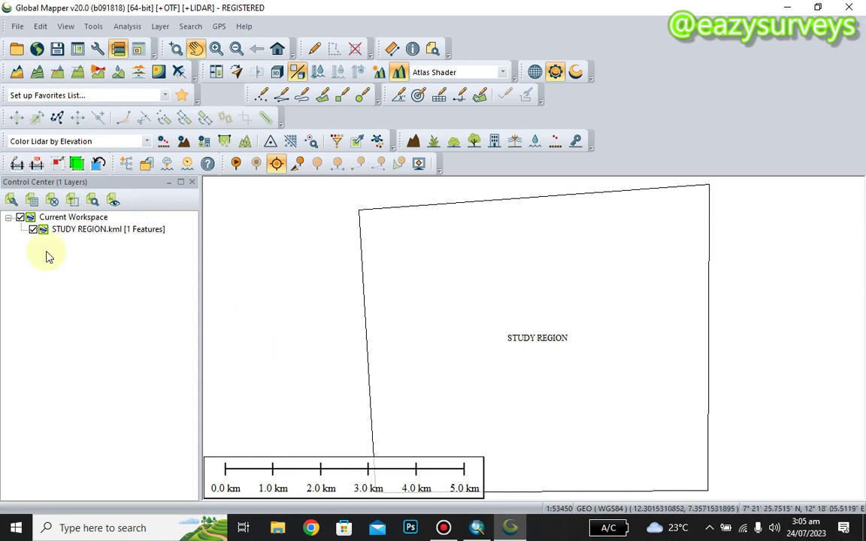
# Connect to the World Imagery online source under IMAGERY for the current map area
pyautogui.click(37, 50)
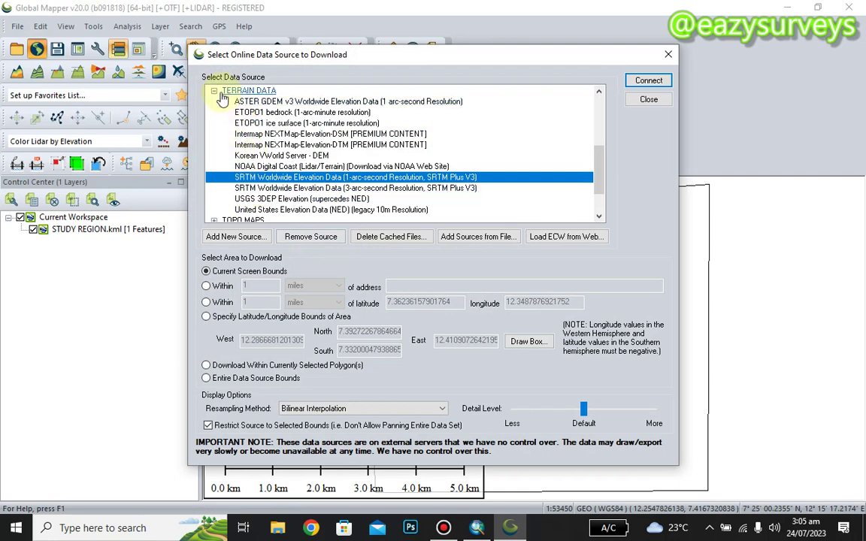
pyautogui.click(213, 90)
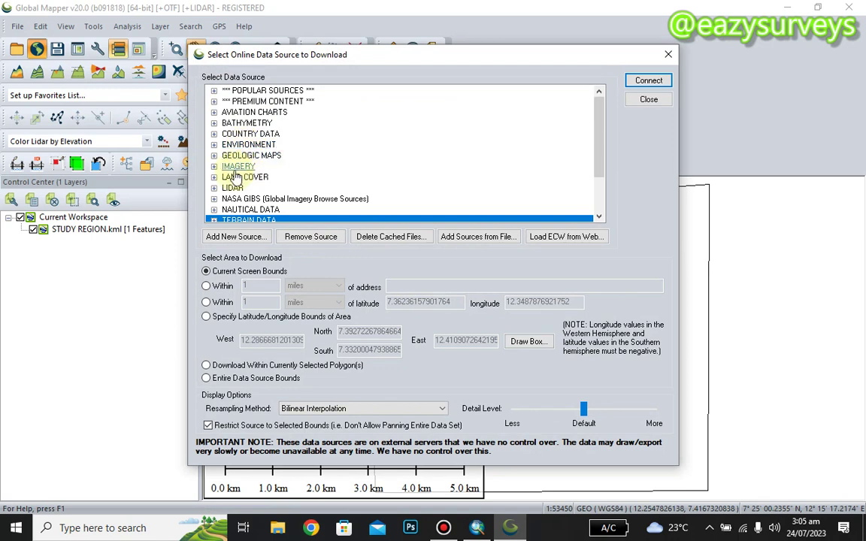
pyautogui.click(214, 166)
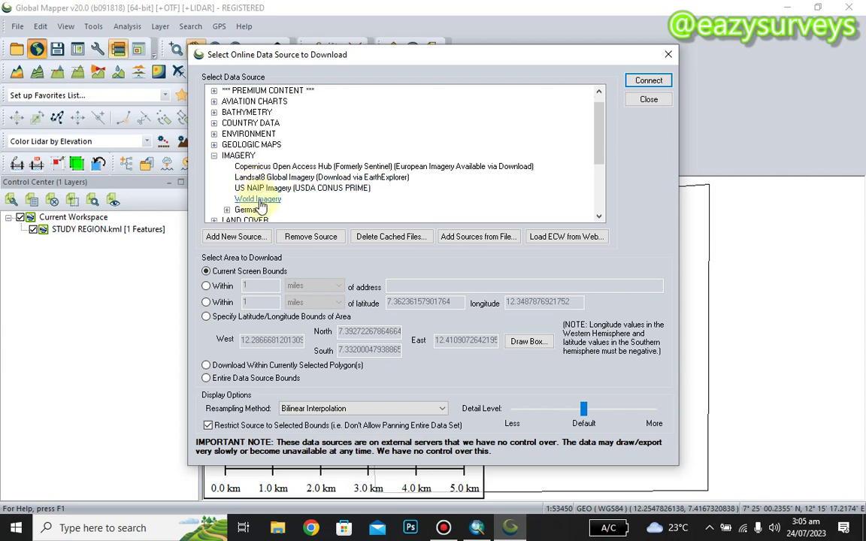
pyautogui.click(259, 200)
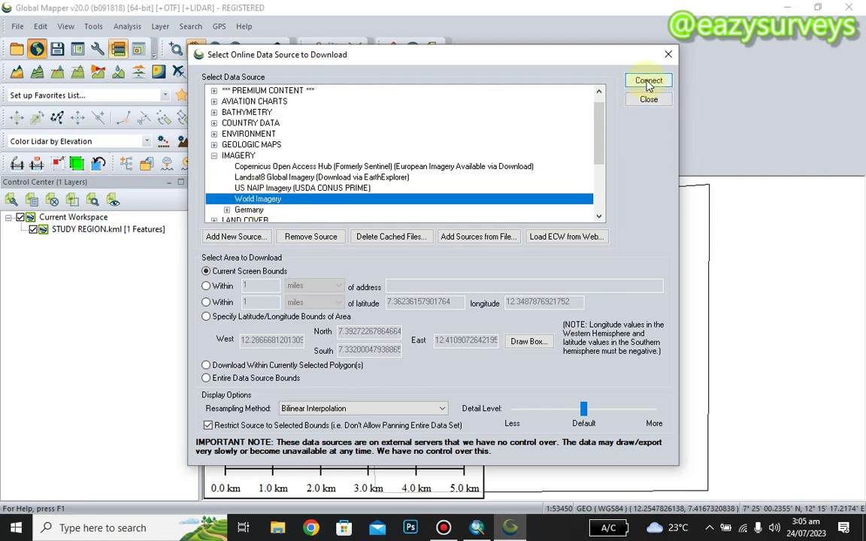
pyautogui.click(648, 81)
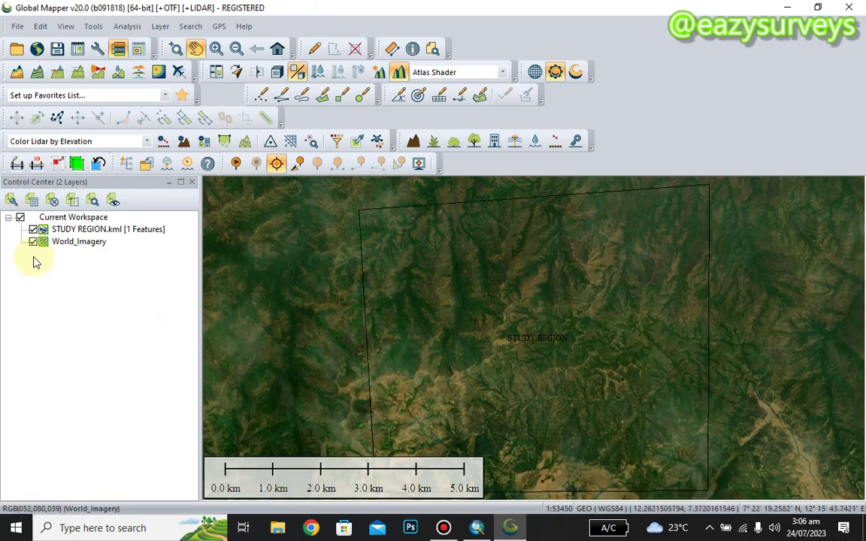
# Unload the World_Imagery layer, confirming the removal
pyautogui.click(65, 246)
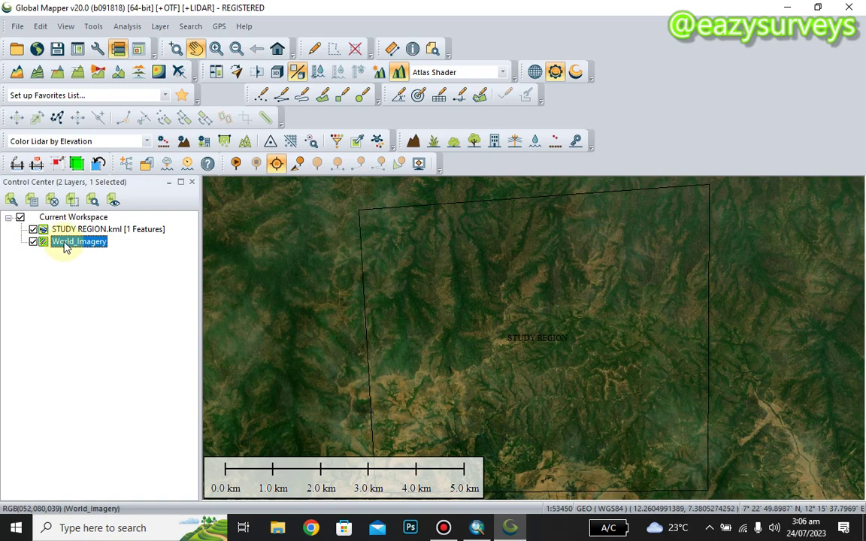
pyautogui.rightClick(65, 247)
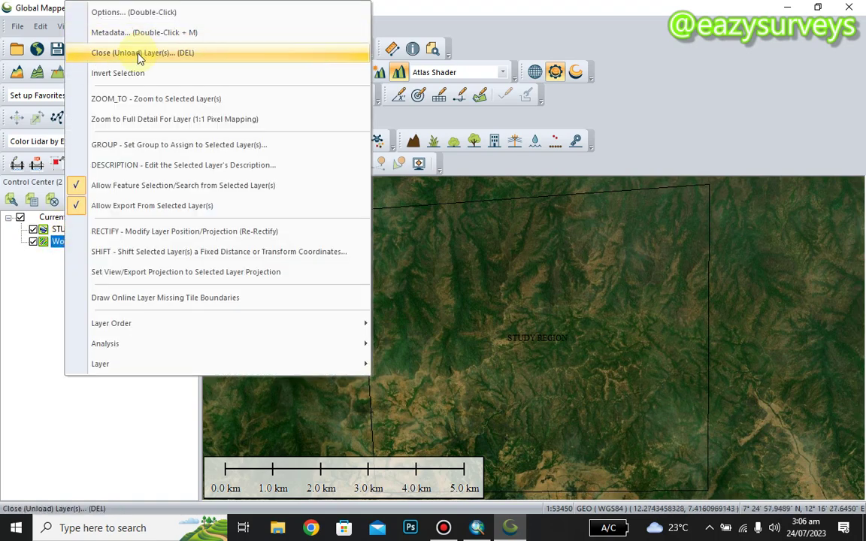
pyautogui.click(143, 53)
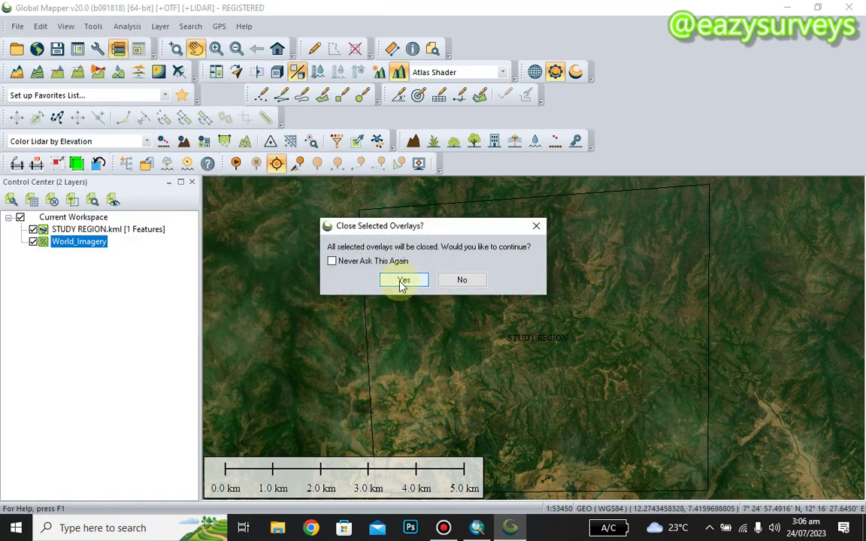
pyautogui.click(401, 282)
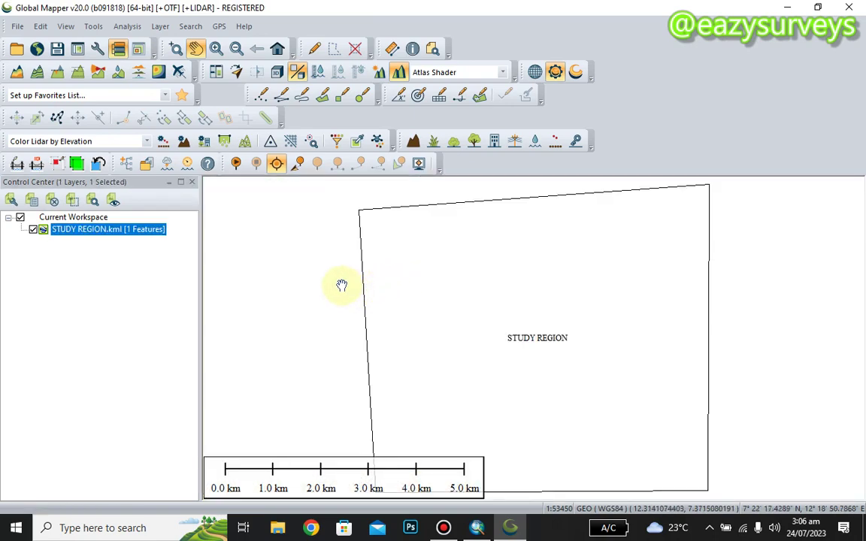
# Select SRTM 1-arc-second worldwide elevation data under TERRAIN DATA in the online sources
pyautogui.click(36, 49)
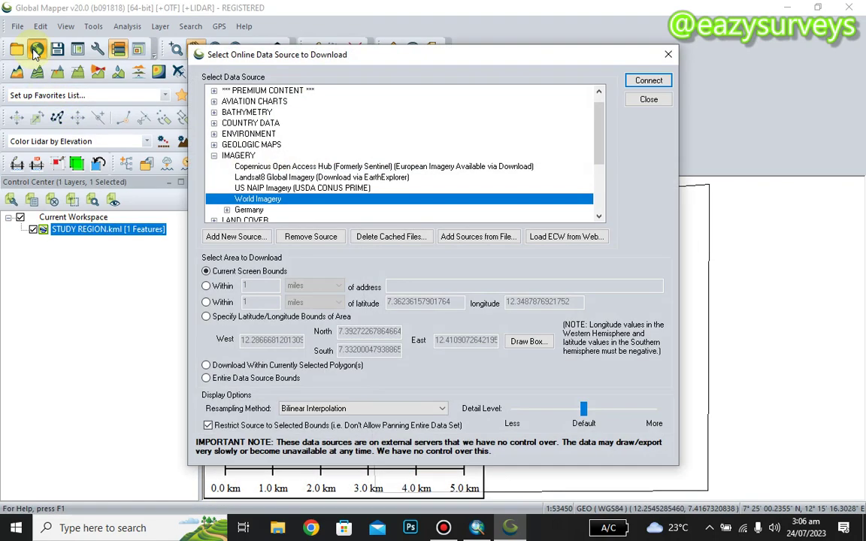
pyautogui.click(215, 156)
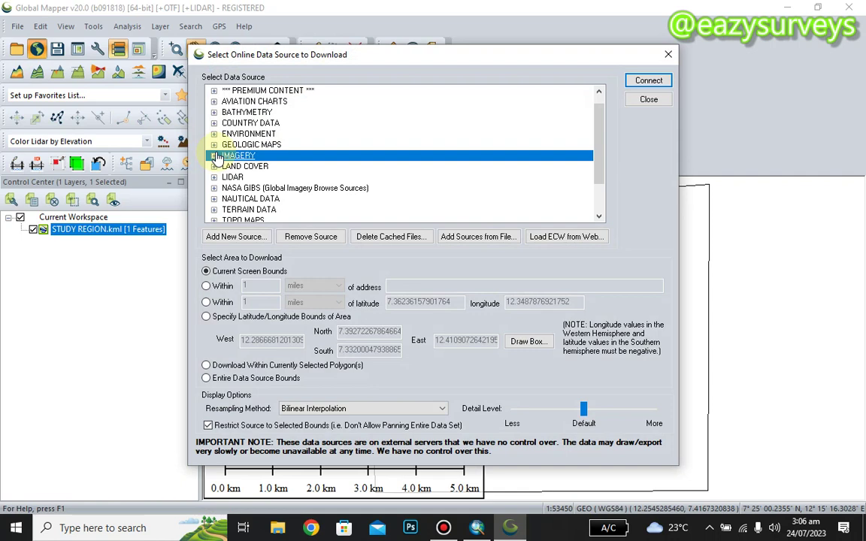
pyautogui.scroll(-1, 224, 172)
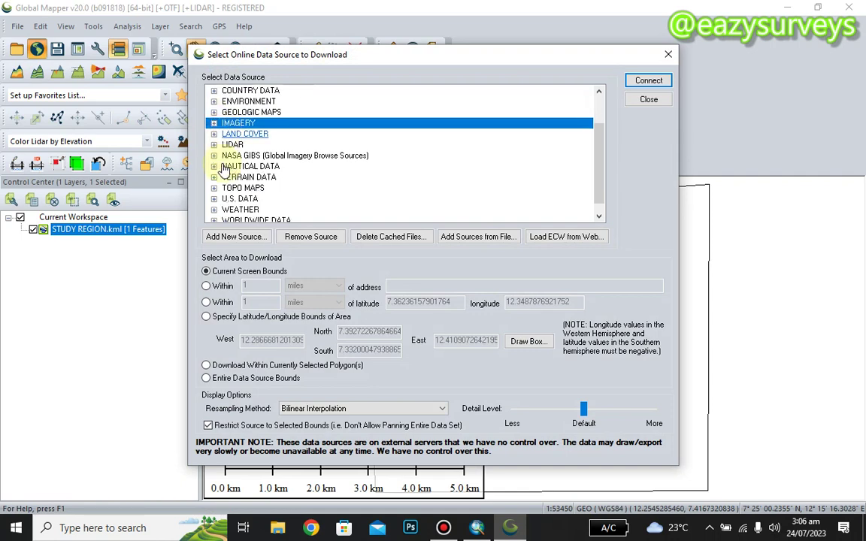
pyautogui.click(214, 177)
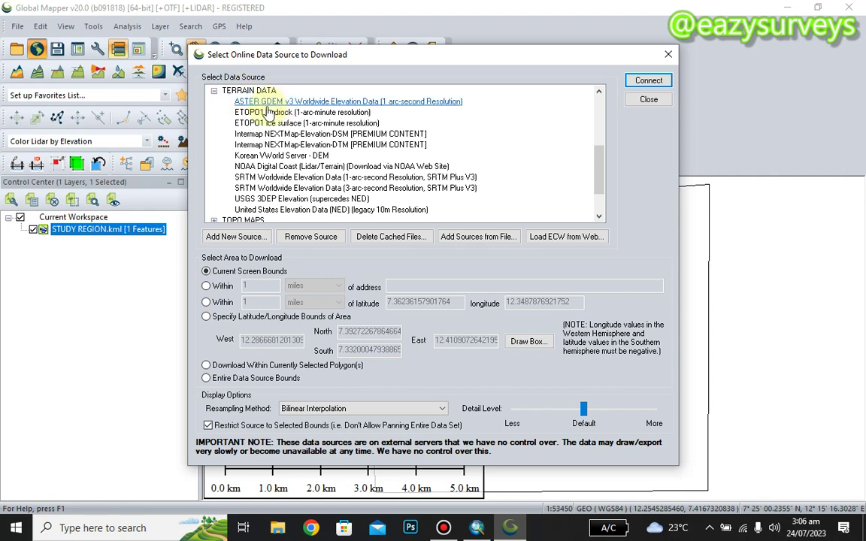
pyautogui.click(295, 112)
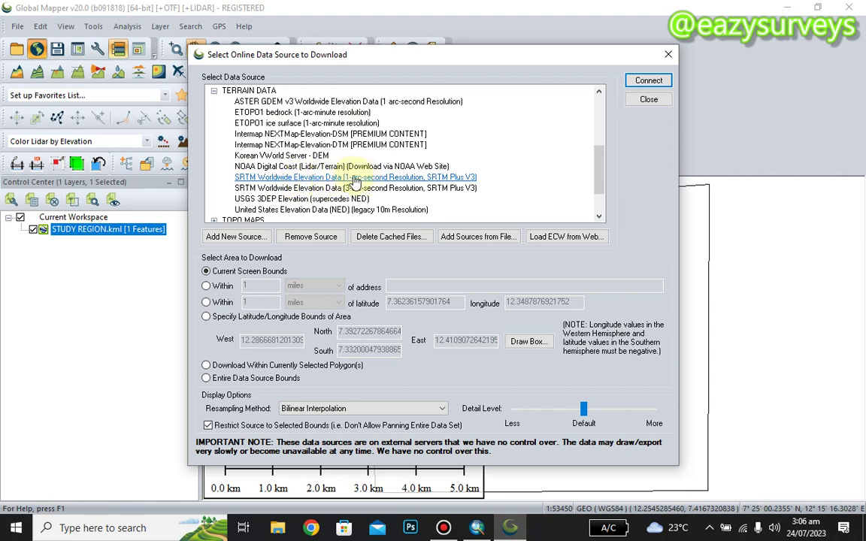
pyautogui.click(375, 177)
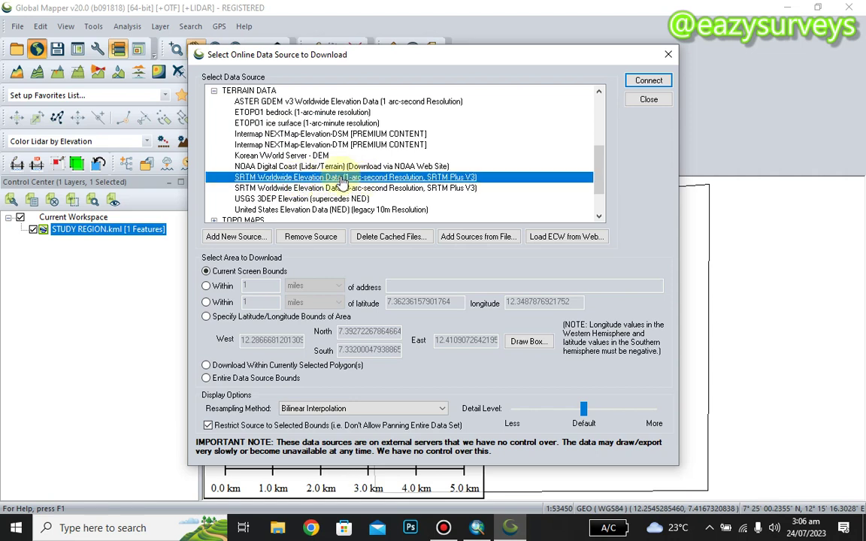
# Connect to SRTM 1-arc-second data and load its 585–2,000 m shaded relief
pyautogui.click(648, 81)
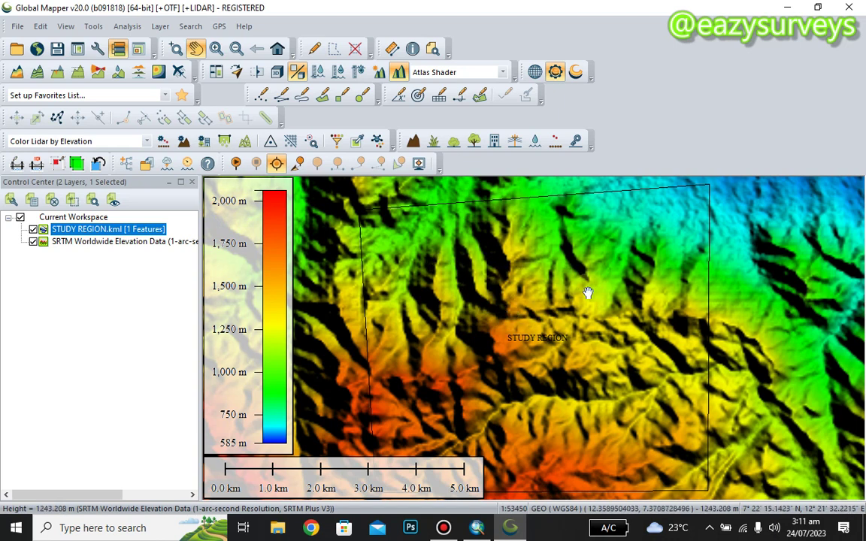
pyautogui.click(487, 279)
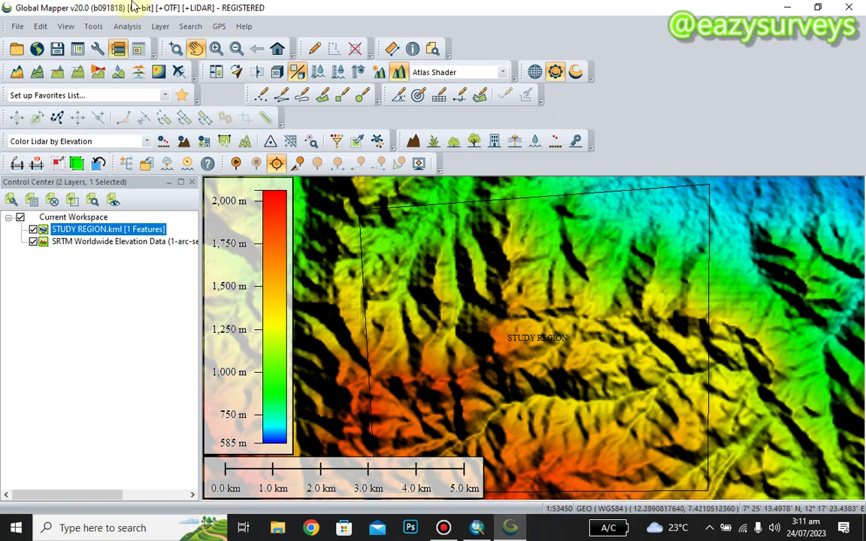
# Start a layer export including only the SRTM elevation layer, excluding STUDY REGION.kml
pyautogui.click(158, 27)
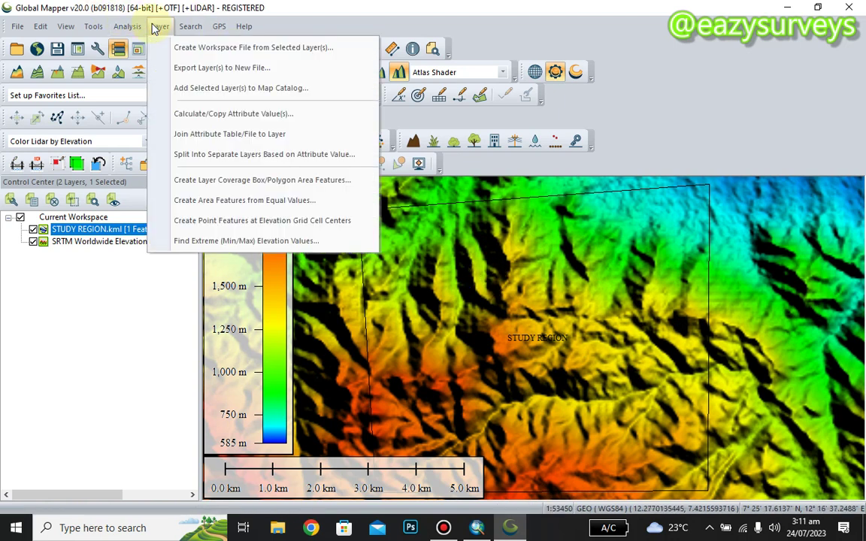
pyautogui.click(209, 73)
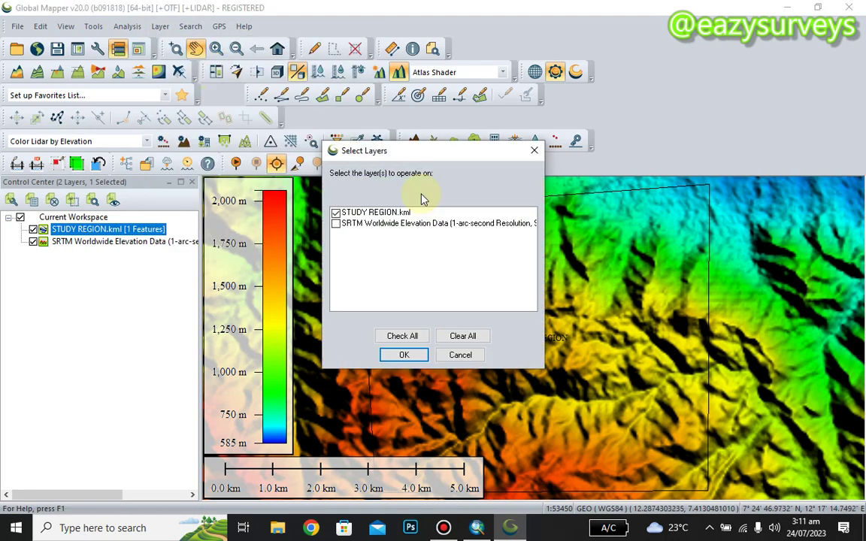
pyautogui.click(338, 223)
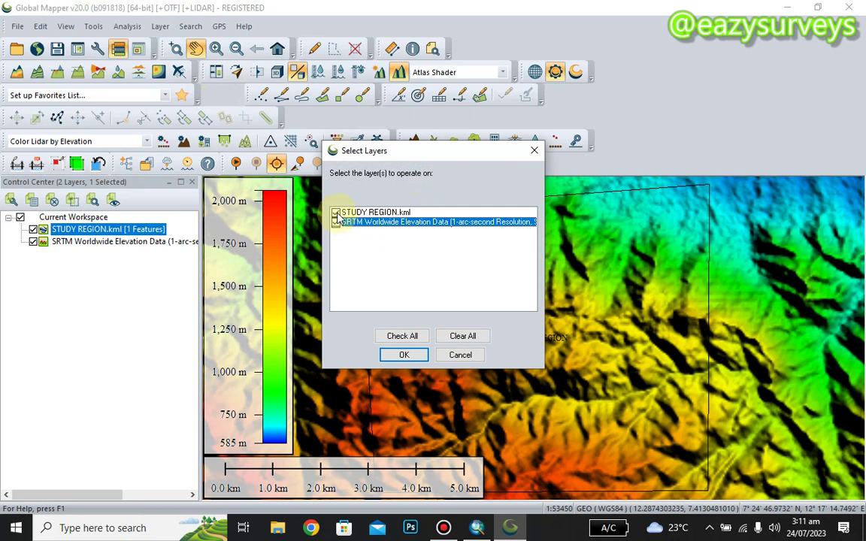
pyautogui.click(337, 213)
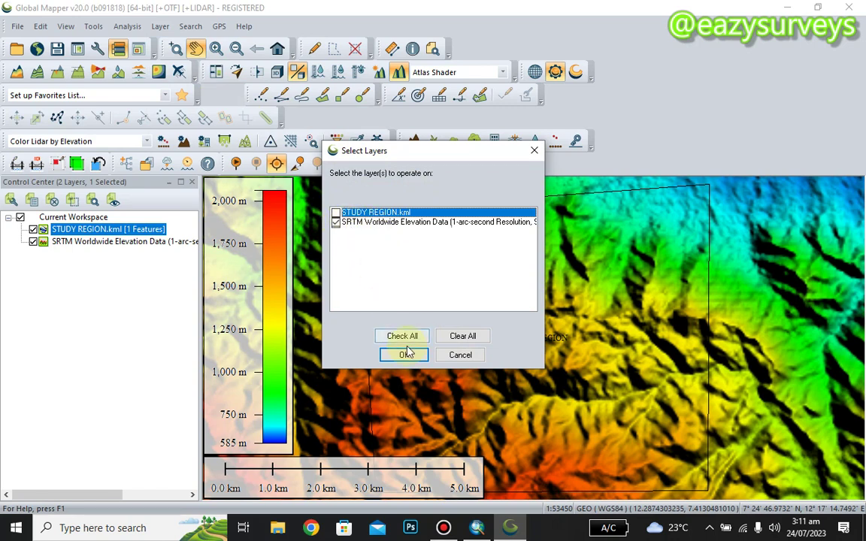
pyautogui.click(404, 354)
# Choose GeoTIFF as the export format and confirm it
pyautogui.click(387, 279)
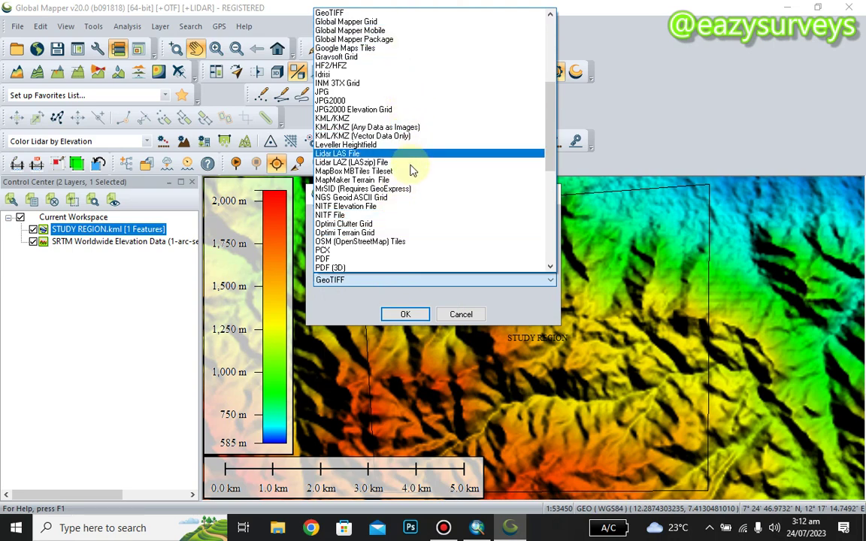
pyautogui.scroll(-3, 405, 180)
pyautogui.scroll(-5, 406, 183)
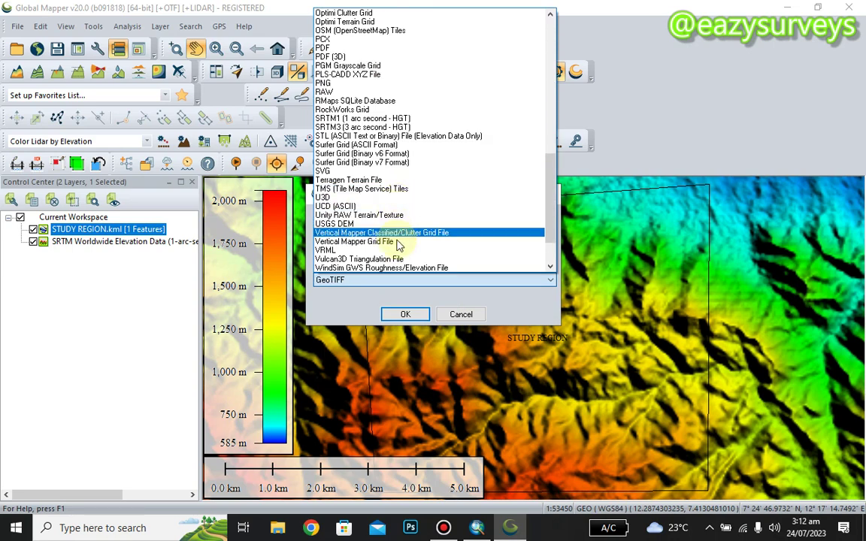
pyautogui.scroll(-2, 380, 241)
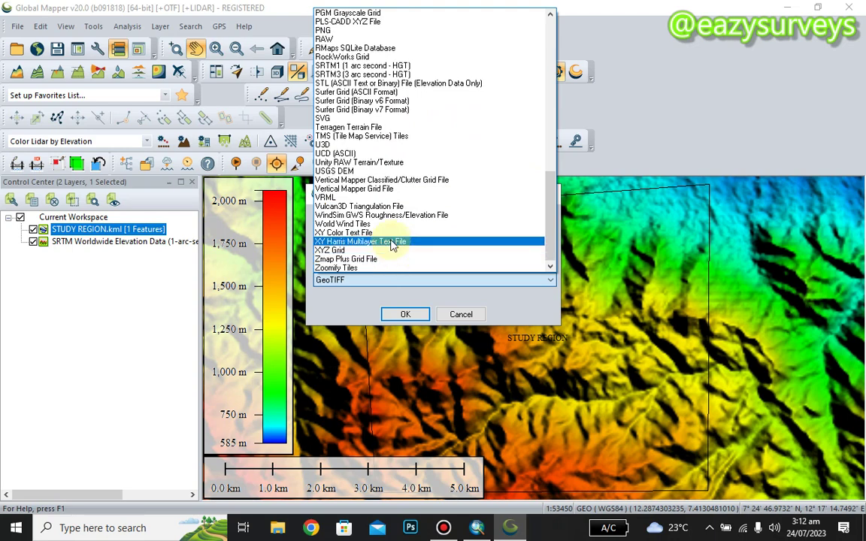
pyautogui.scroll(2, 379, 187)
pyautogui.scroll(1, 379, 187)
pyautogui.scroll(5, 379, 188)
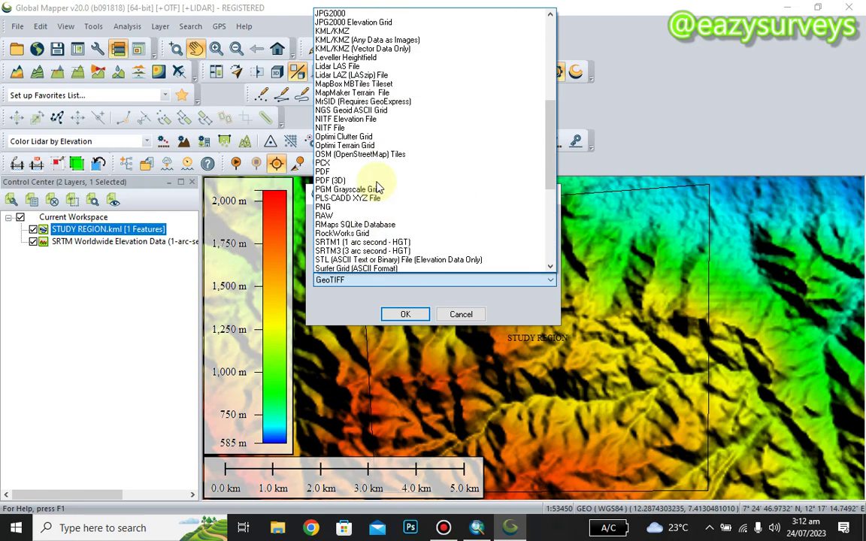
pyautogui.scroll(1, 372, 165)
pyautogui.scroll(2, 364, 105)
pyautogui.scroll(1, 364, 109)
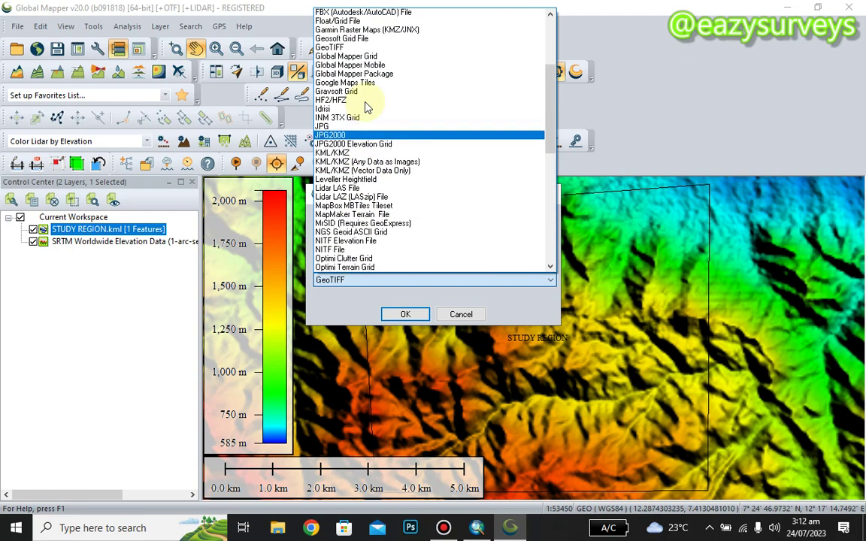
pyautogui.scroll(3, 359, 120)
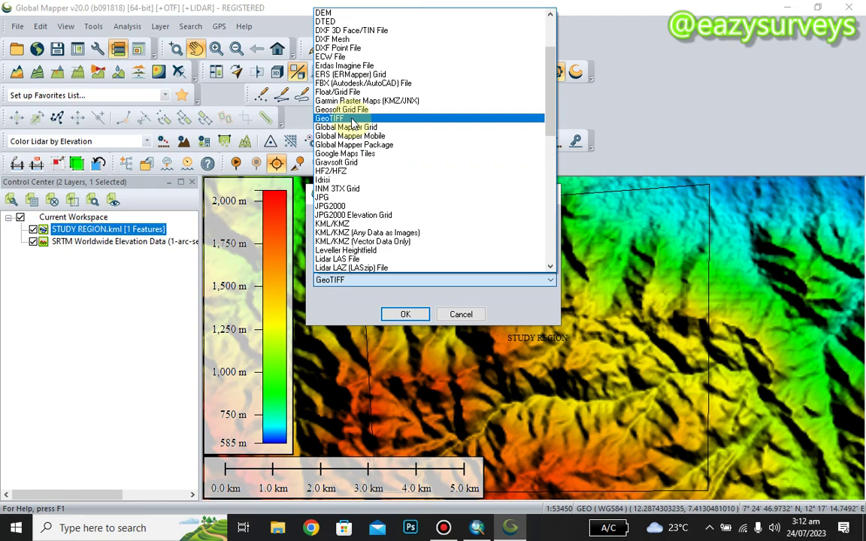
pyautogui.click(352, 121)
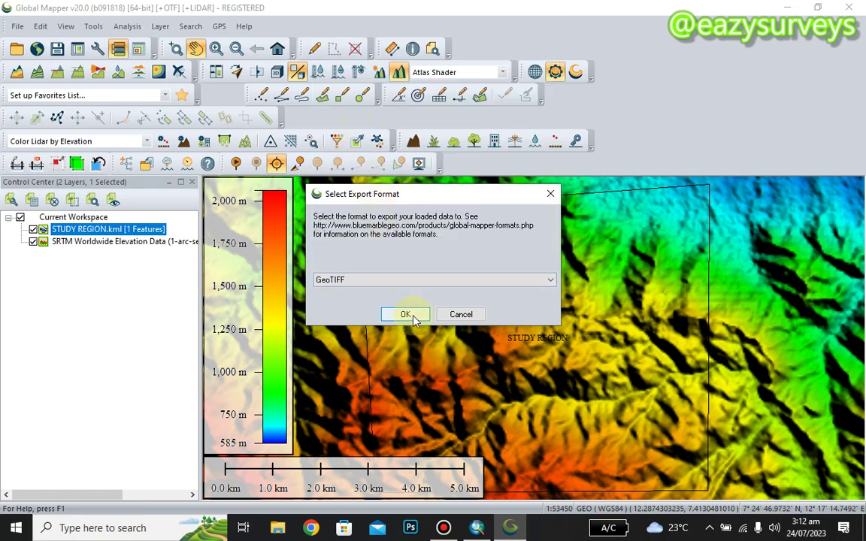
pyautogui.click(405, 316)
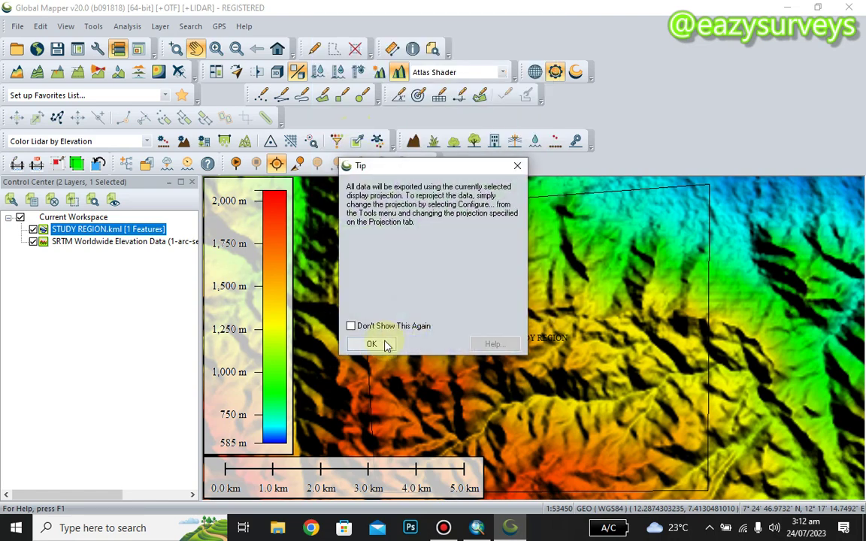
# Export the SRTM elevation data to the JOBS folder as the GeoTIFF CAM_DEM
pyautogui.click(380, 346)
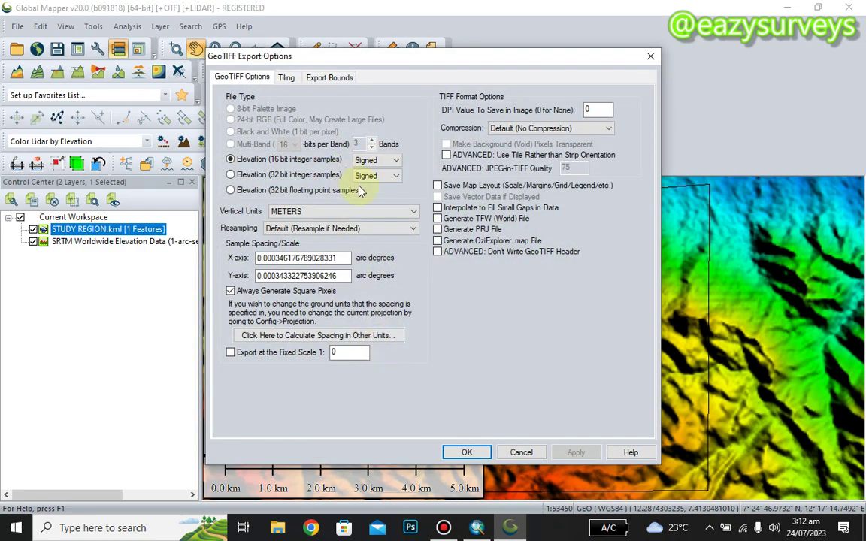
pyautogui.click(467, 453)
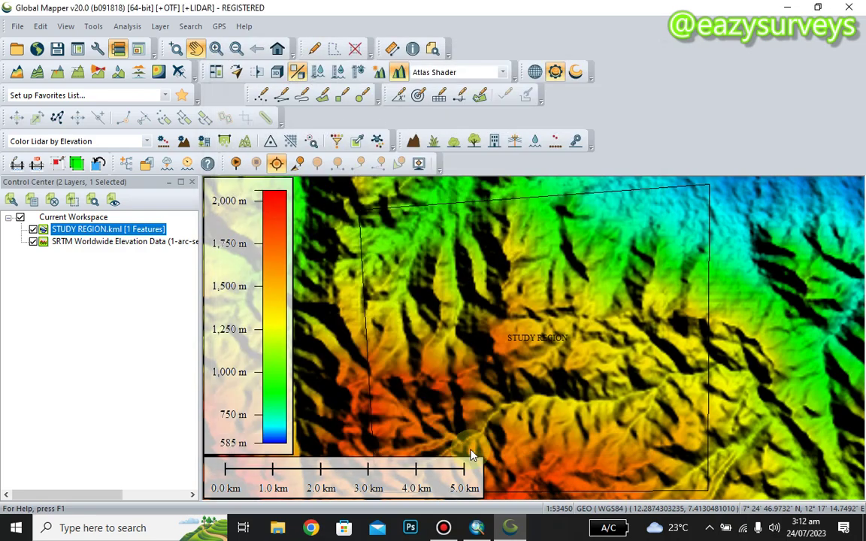
pyautogui.click(347, 341)
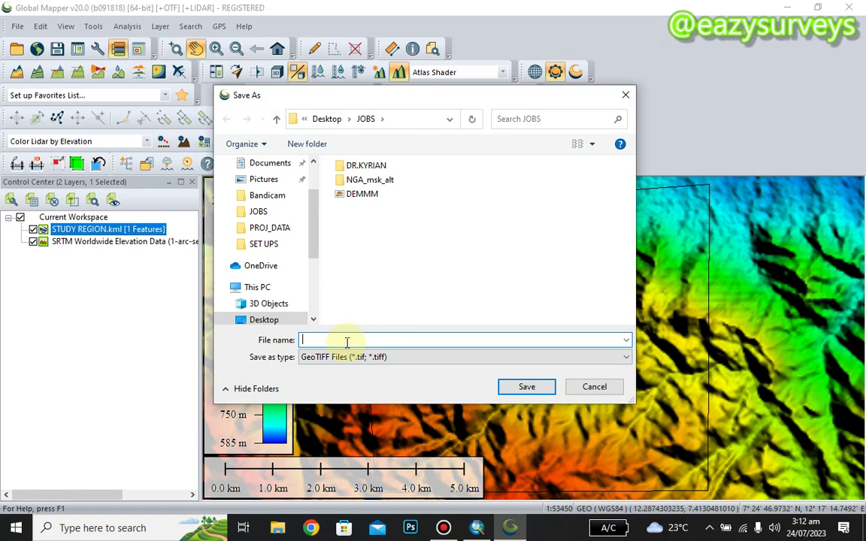
pyautogui.write('C')
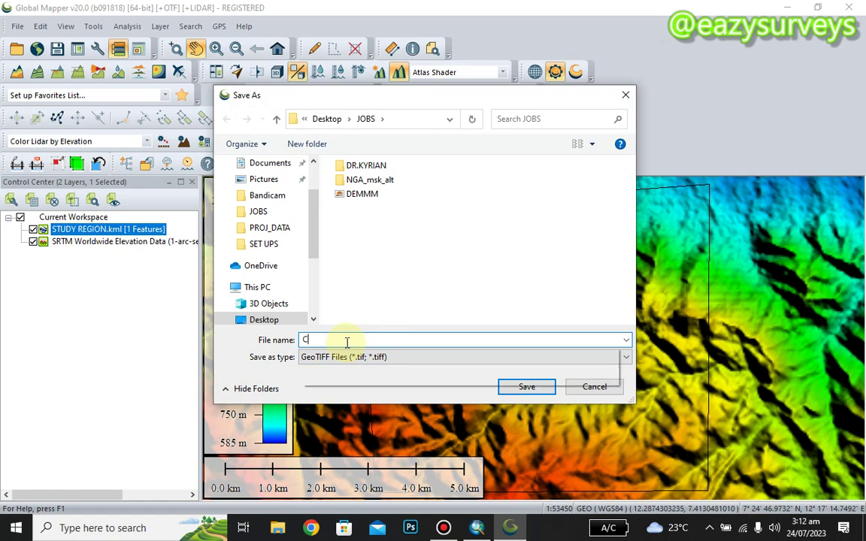
pyautogui.write('AM_DEM')
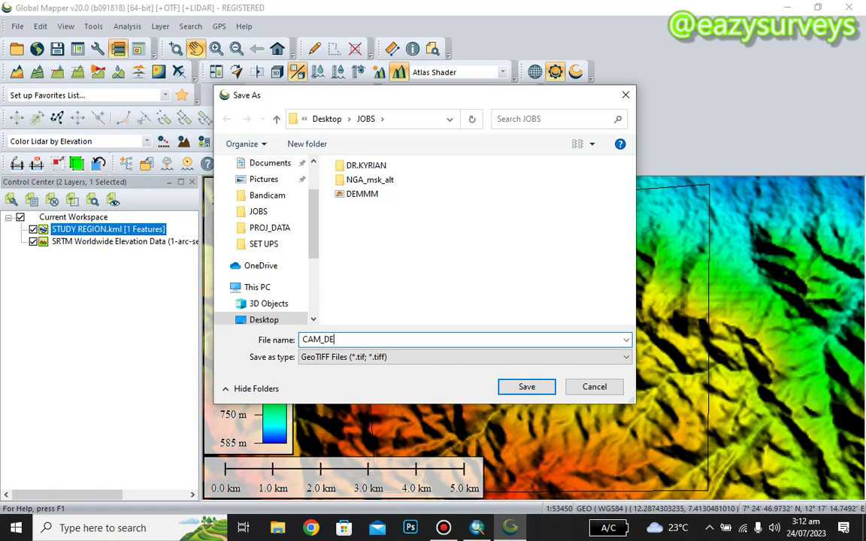
pyautogui.click(535, 388)
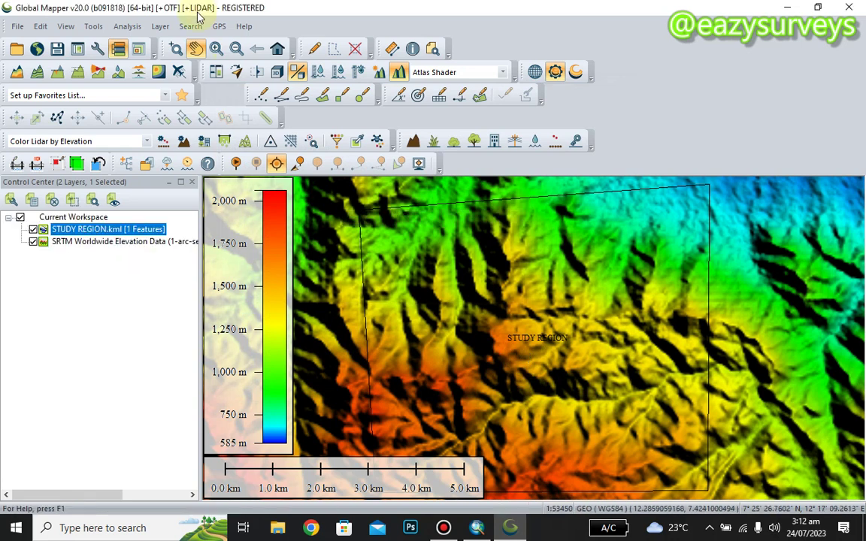
pyautogui.click(132, 35)
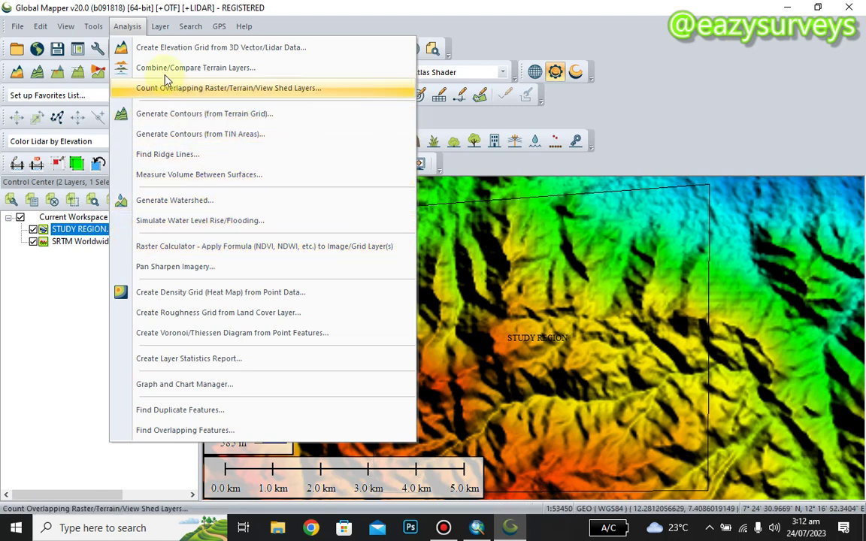
pyautogui.click(501, 280)
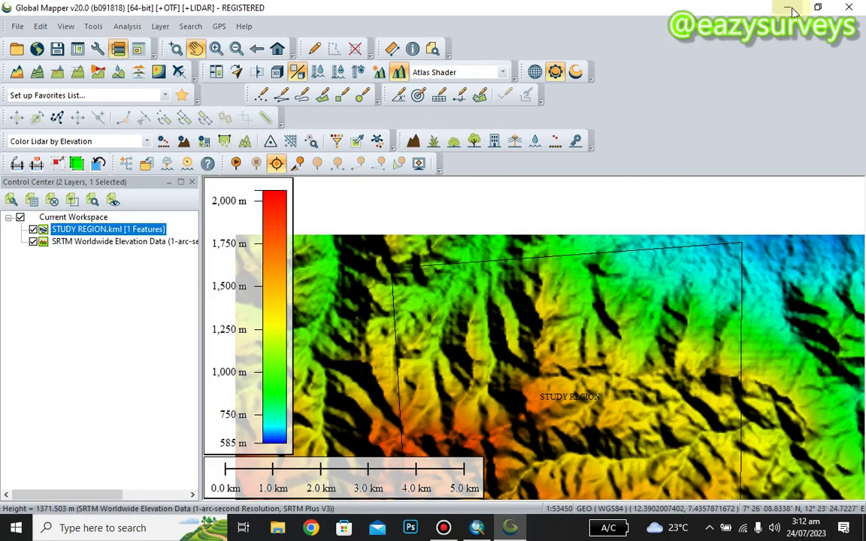
# Switch to ArcMap and add CAM_DEM.tif from JOBS as a greyscale 639–2017 raster
pyautogui.click(789, 8)
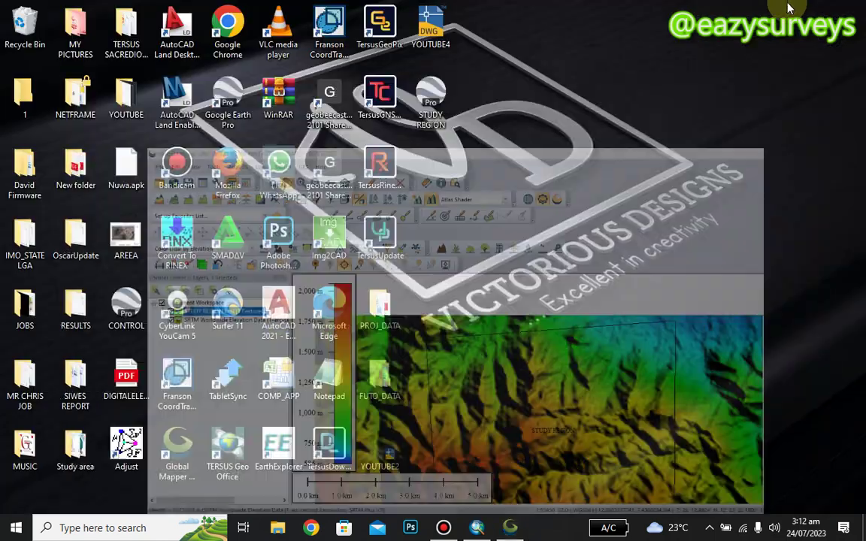
pyautogui.click(478, 528)
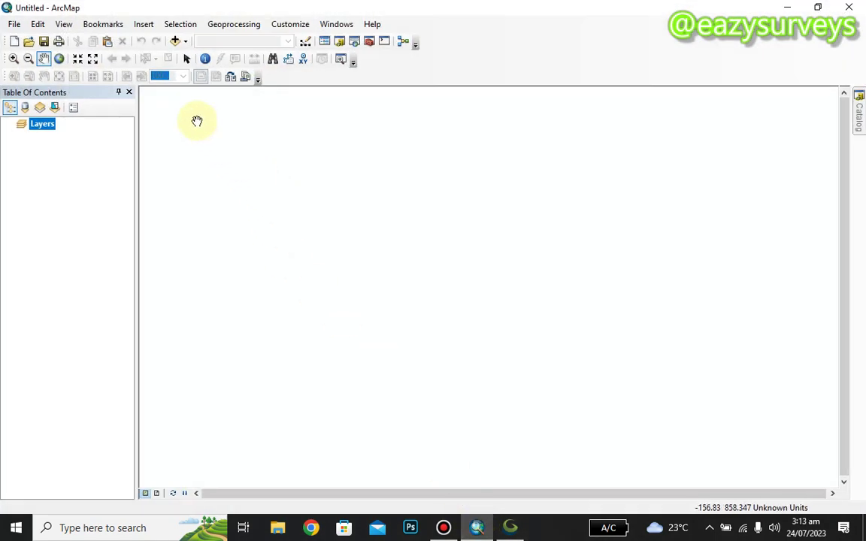
pyautogui.click(174, 42)
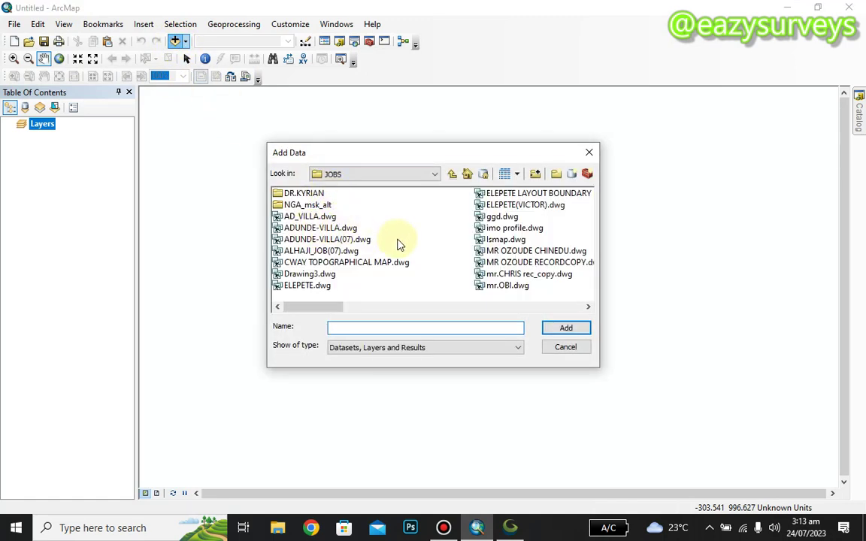
pyautogui.scroll(-1, 399, 244)
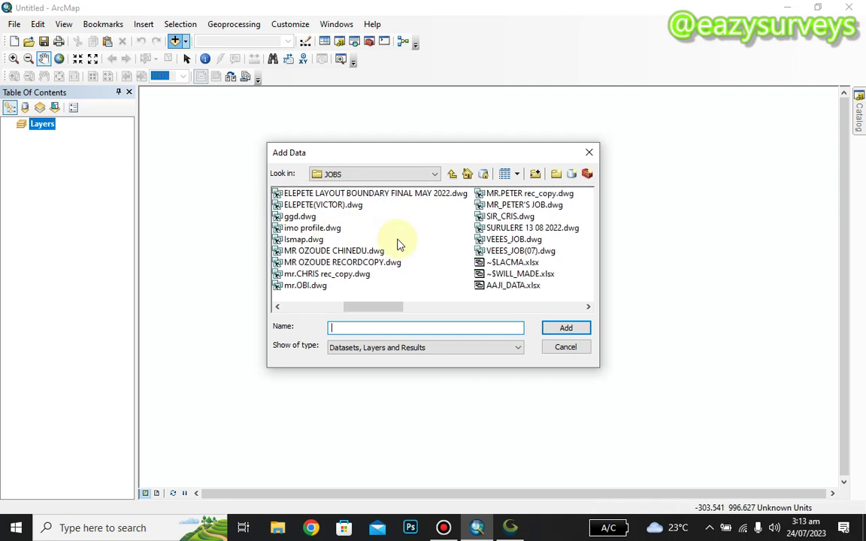
pyautogui.scroll(-3, 399, 244)
pyautogui.scroll(1, 332, 227)
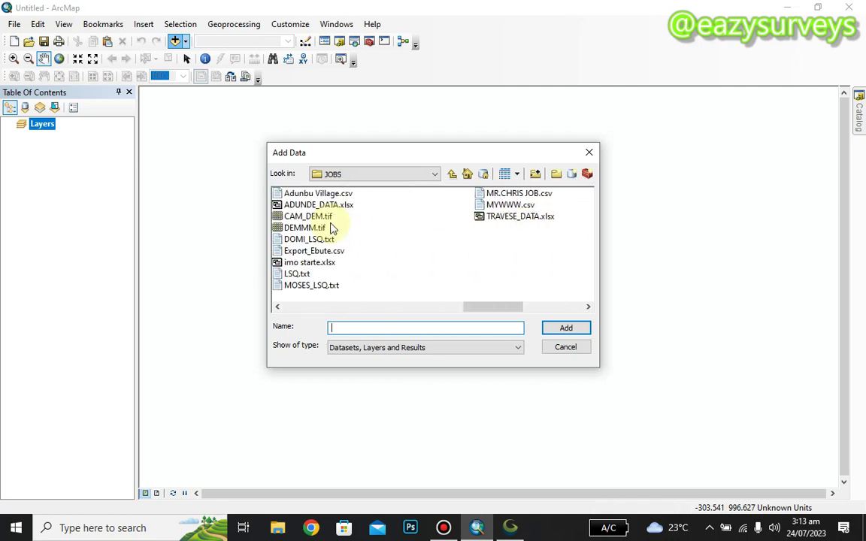
pyautogui.click(287, 218)
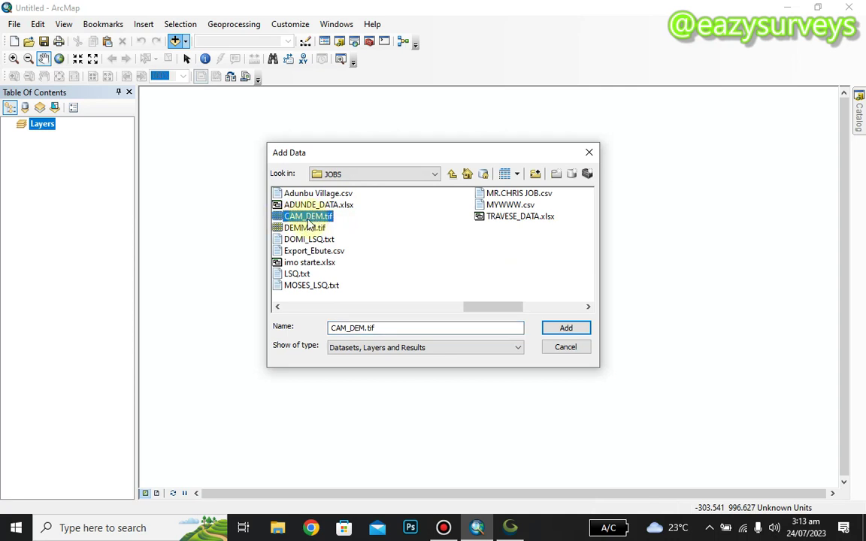
pyautogui.click(568, 328)
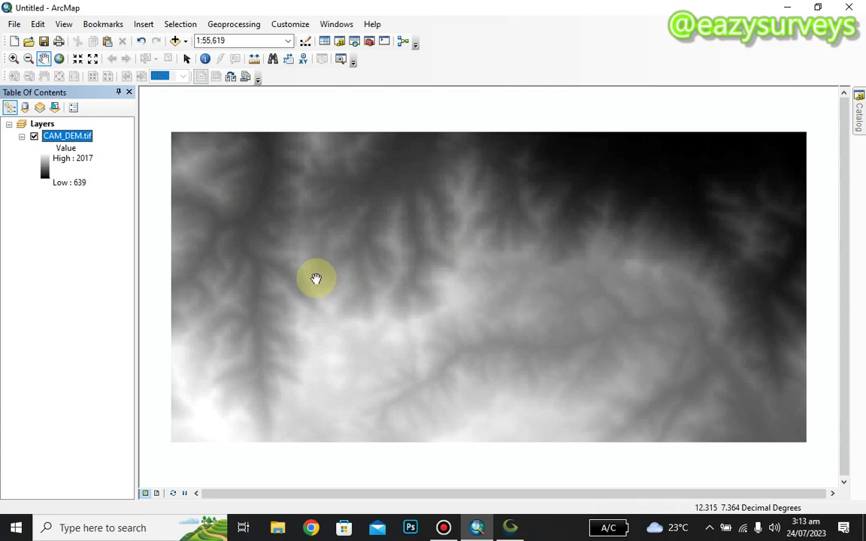
pyautogui.click(516, 530)
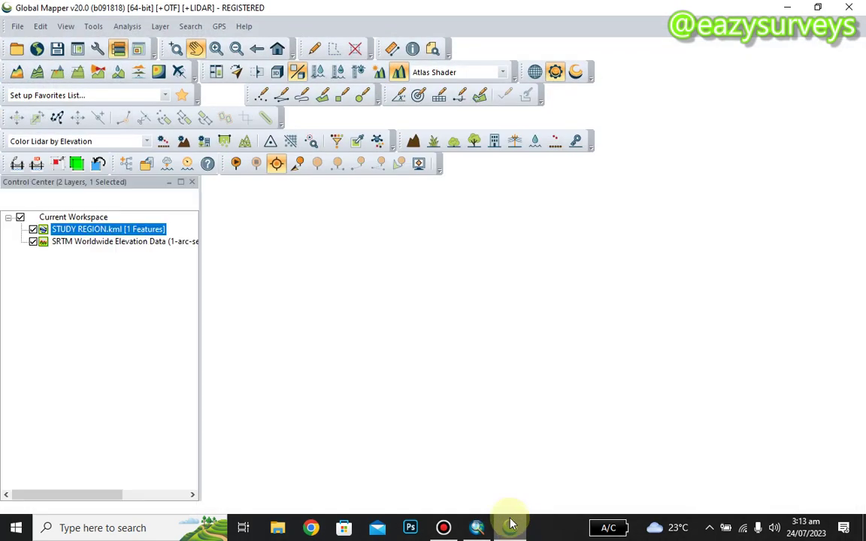